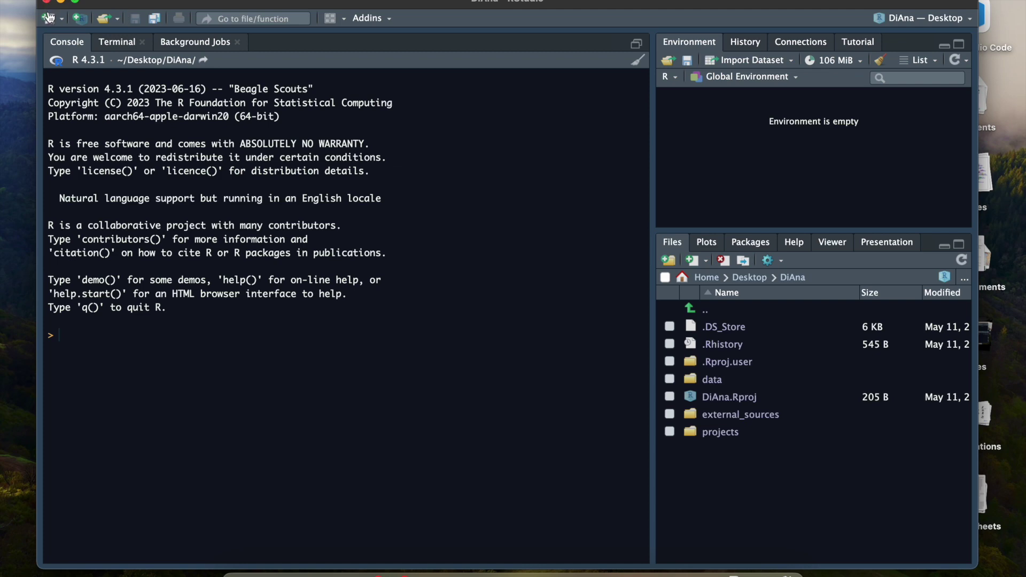
Create a new R script and fill it with the FAERS_project snippet template
click(49, 16)
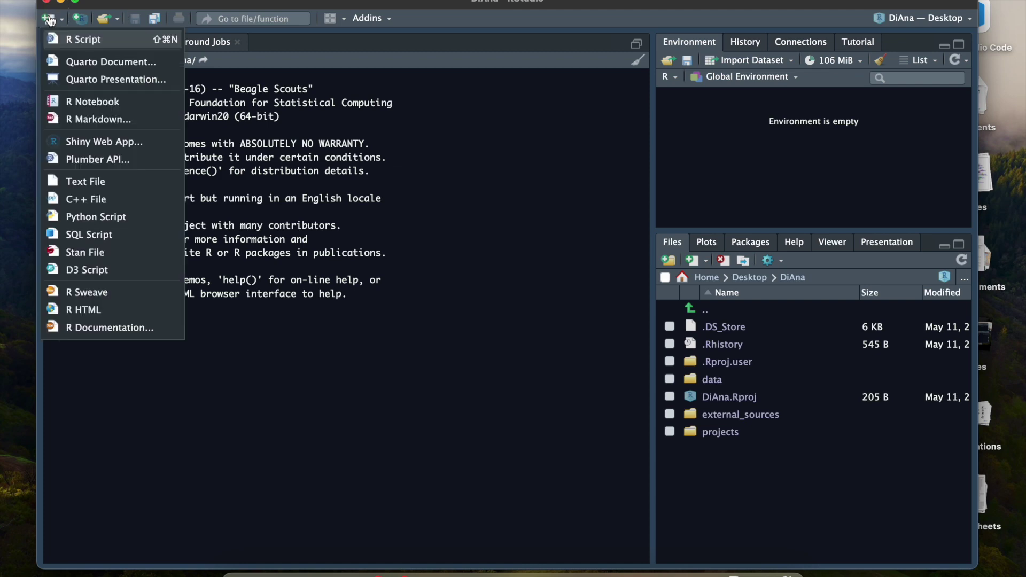
click(69, 43)
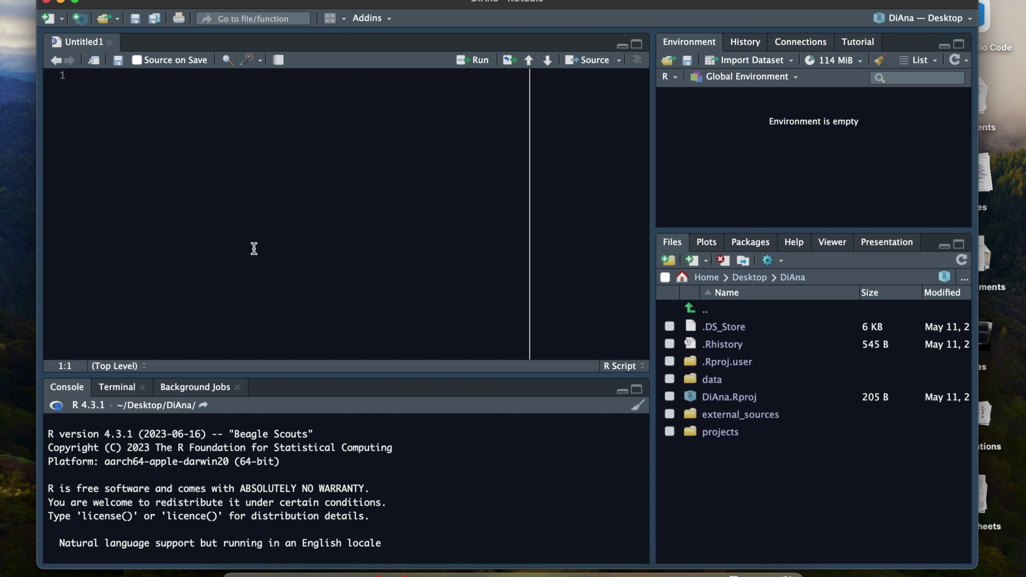
text(FAER)
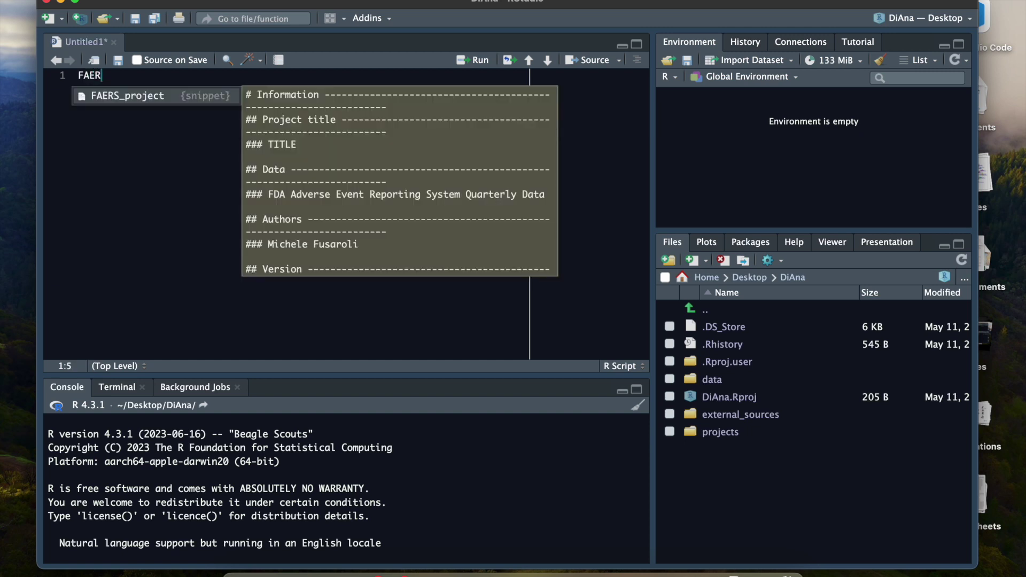
key(Return)
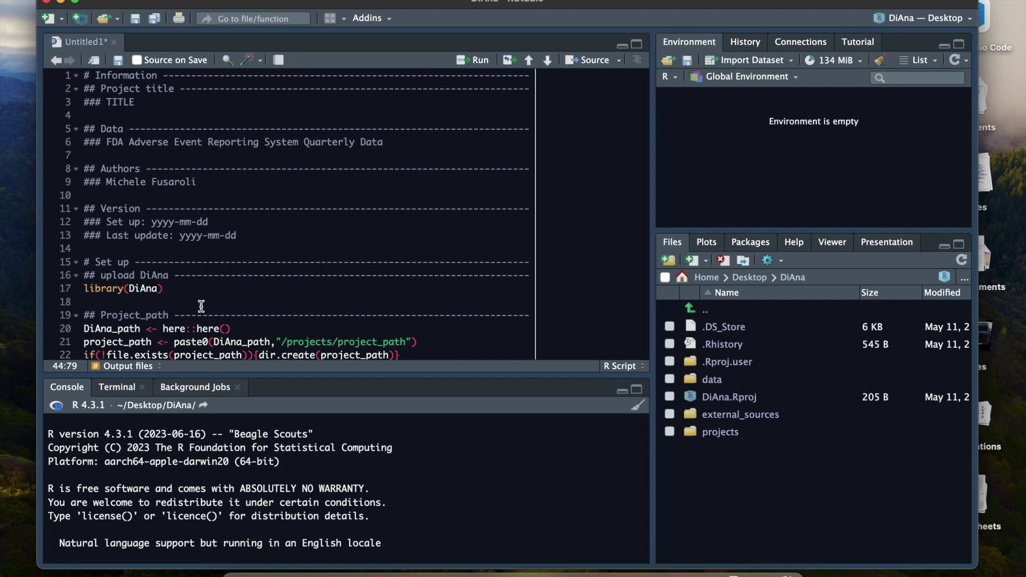
Review the template's section headings and code, and jump to its Import data section through the outline
scroll(338, 246, down, 5)
scroll(338, 247, down, 3)
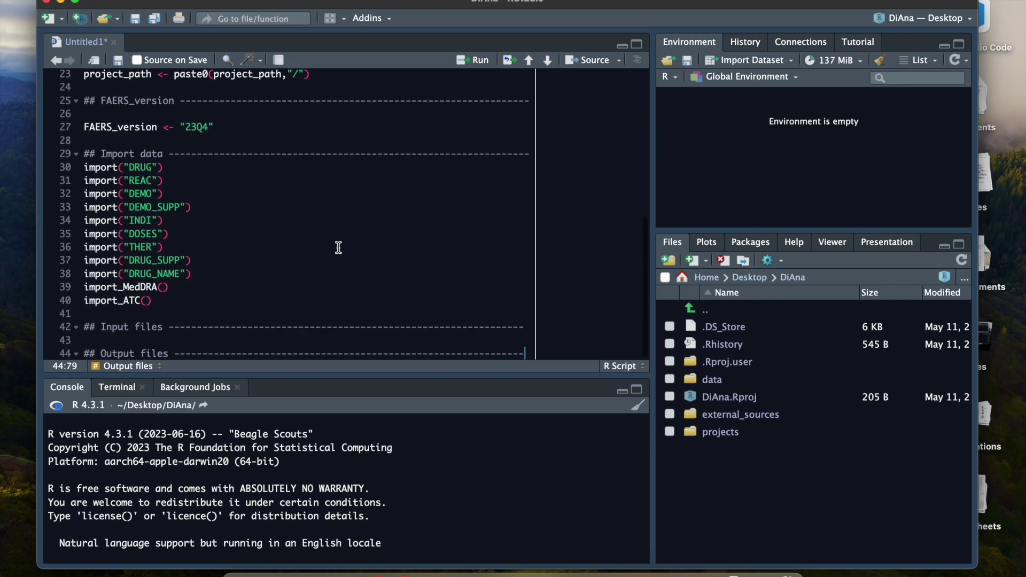
scroll(336, 244, up, 7)
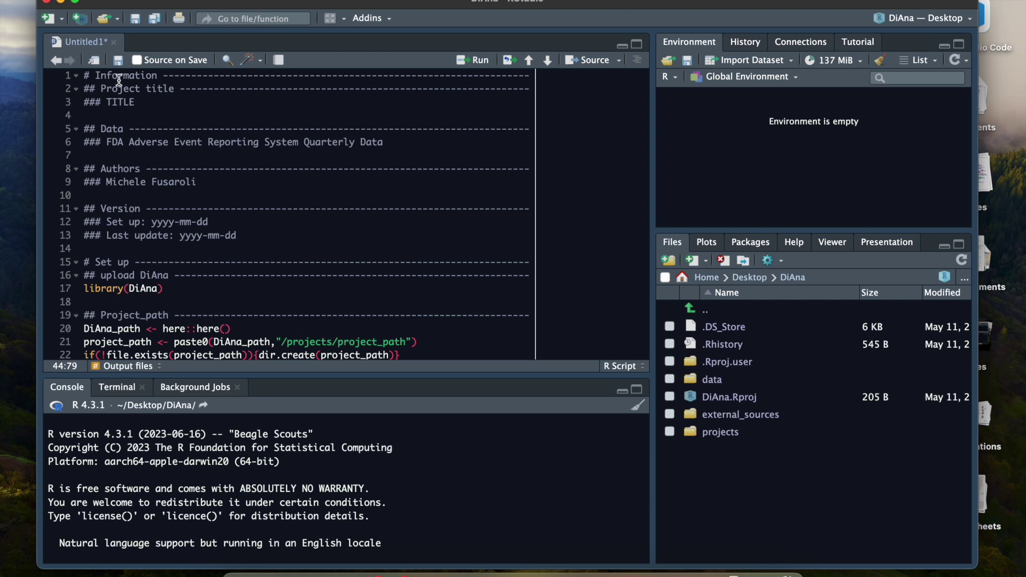
click(87, 75)
drag(163, 76, 532, 75)
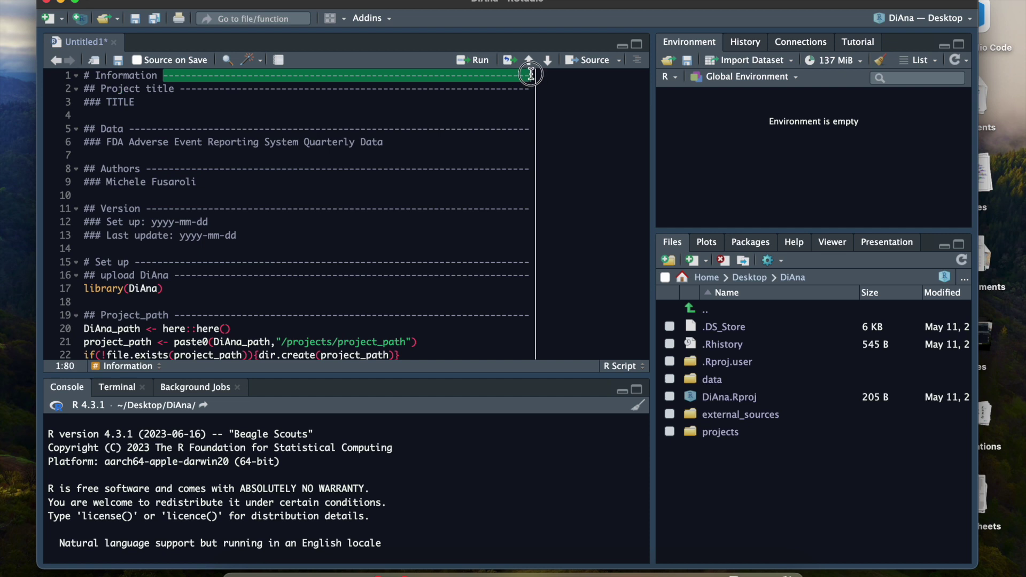
click(149, 366)
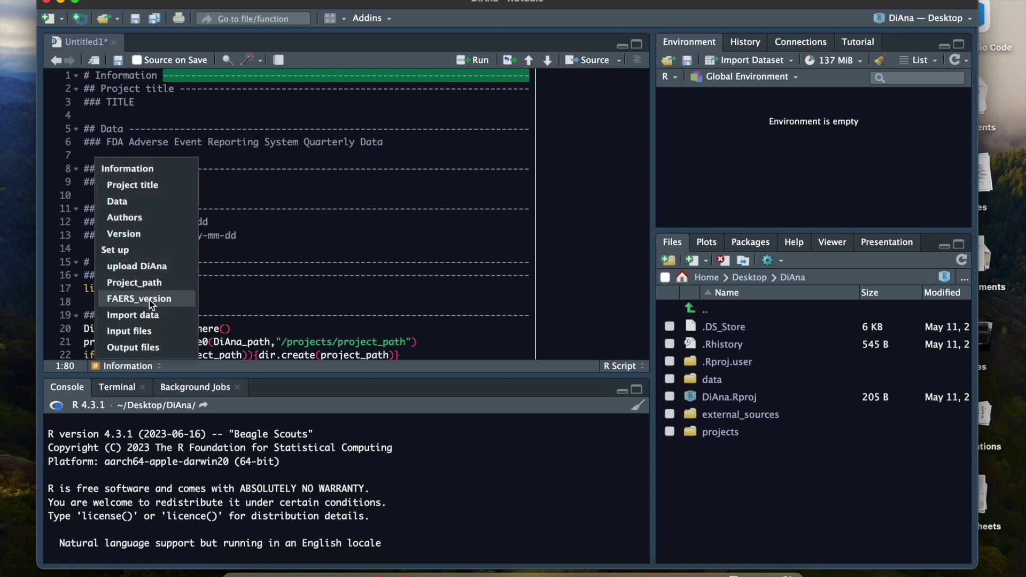
click(150, 316)
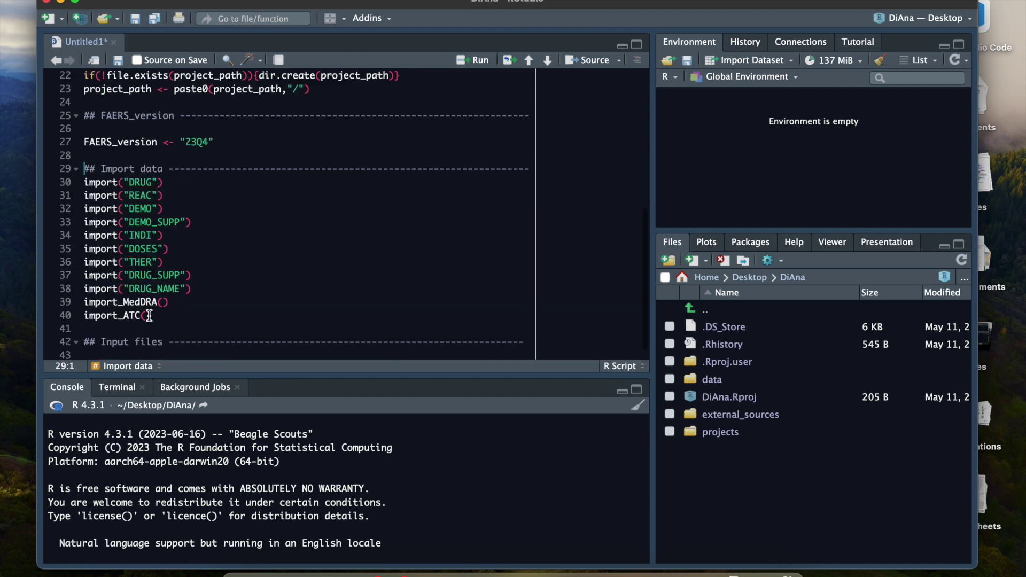
Replace the TITLE placeholder under Project title with "Tutorial 1 - importing data"
click(129, 367)
click(122, 168)
double_click(122, 101)
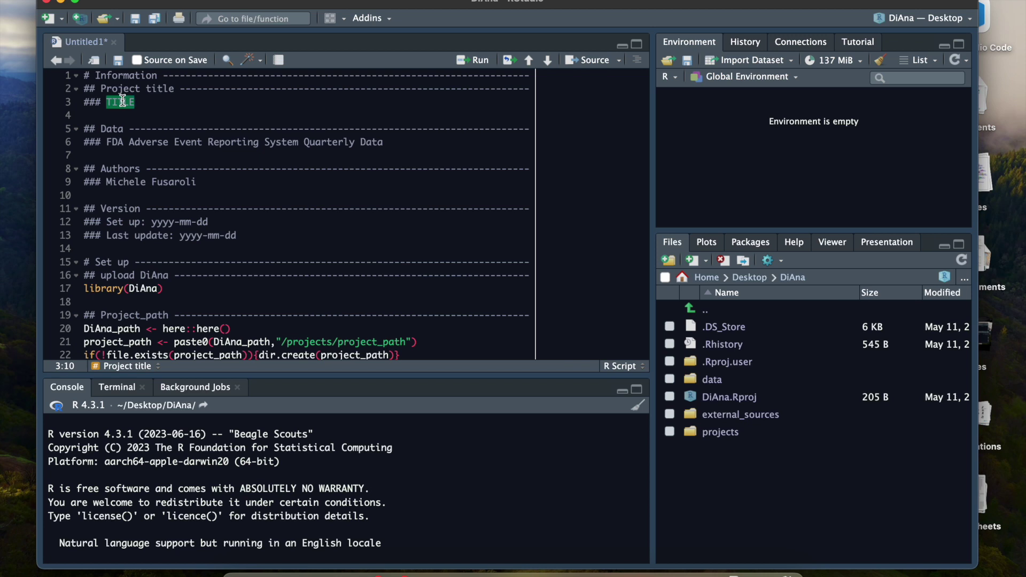
text(Tutorial 1 - importing data)
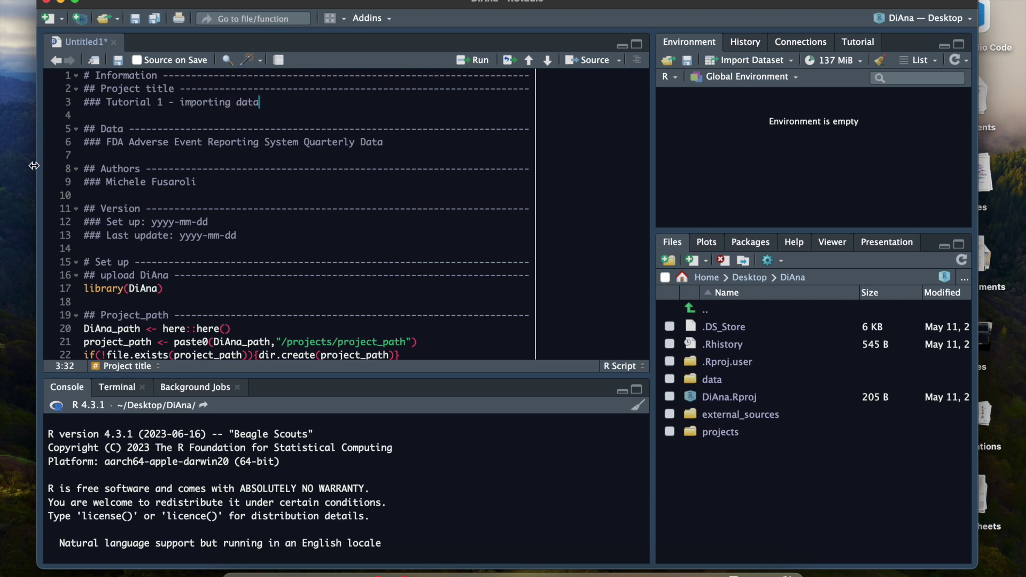
Set the Set up date in the Version section to 2024-05-11
scroll(211, 202, down, 3)
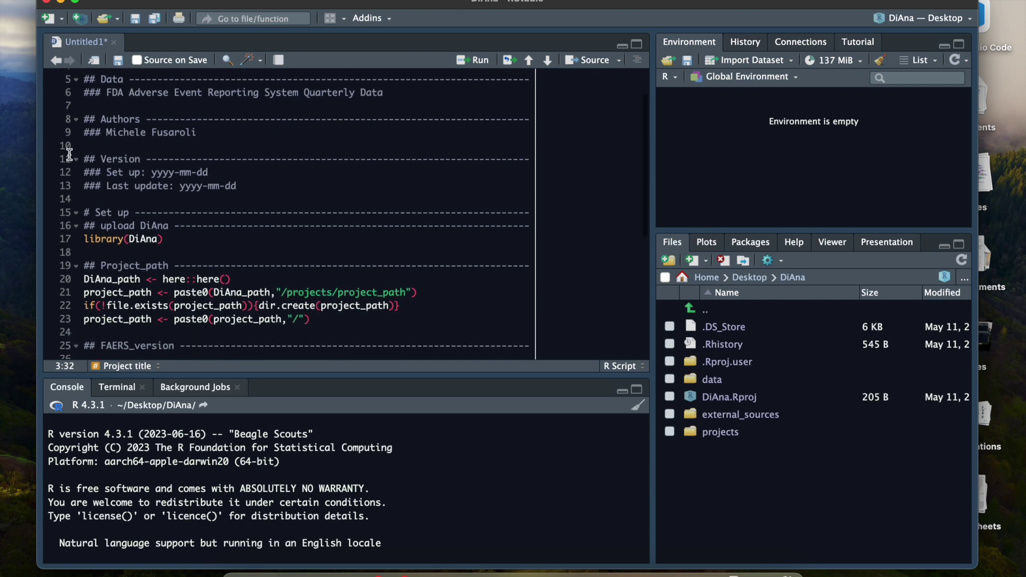
scroll(171, 140, down, 1)
click(160, 164)
double_click(160, 163)
text(2024)
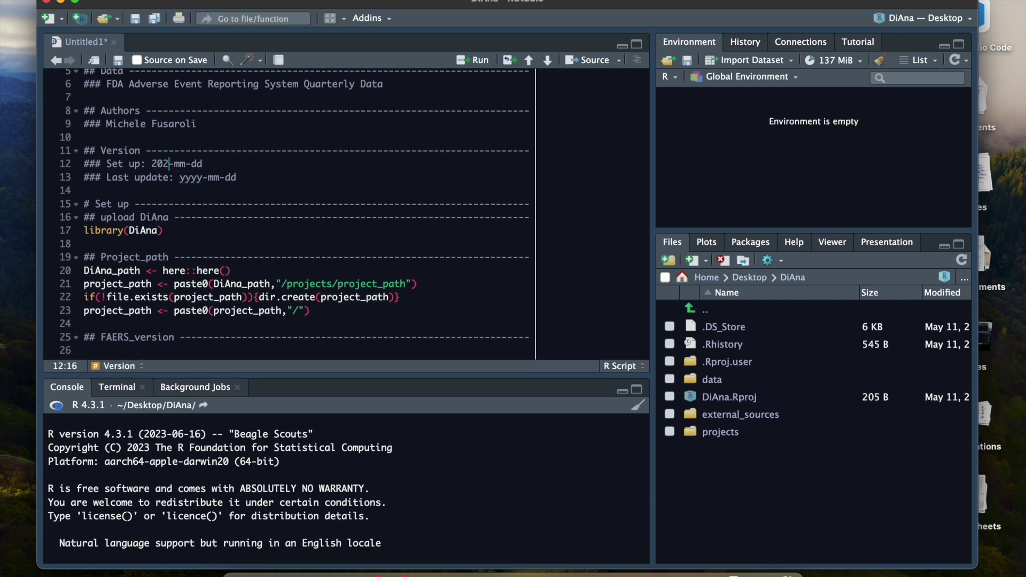
key(shift+Right)
key(shift+Right)
text(05)
key(shift+Right)
key(shift+Right)
text(11)
Copy the Set up date over the Last update placeholder in the Version section
drag(152, 164, 254, 177)
key(super+c)
key(super+v)
Run the library(DiAna) line to load the DiAna package
scroll(252, 220, down, 3)
click(128, 195)
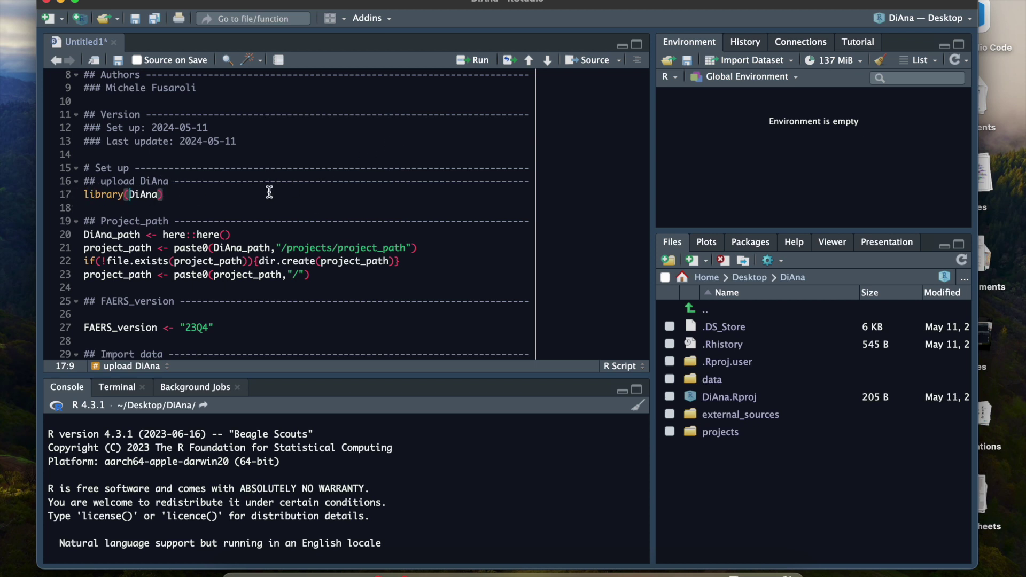
click(465, 65)
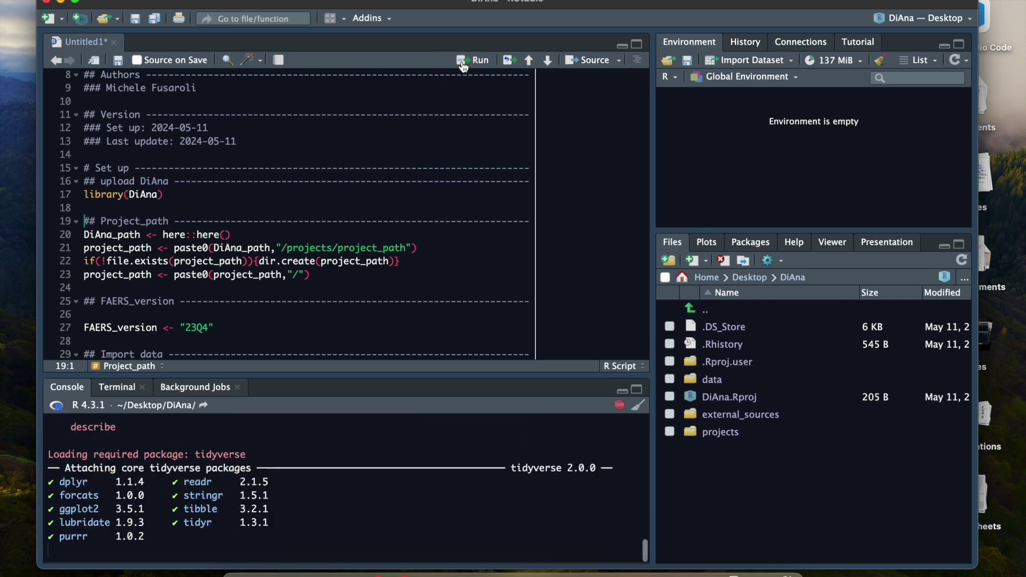
Examine the package loading messages in the console and highlight the citation for DiAna
scroll(270, 202, down, 1)
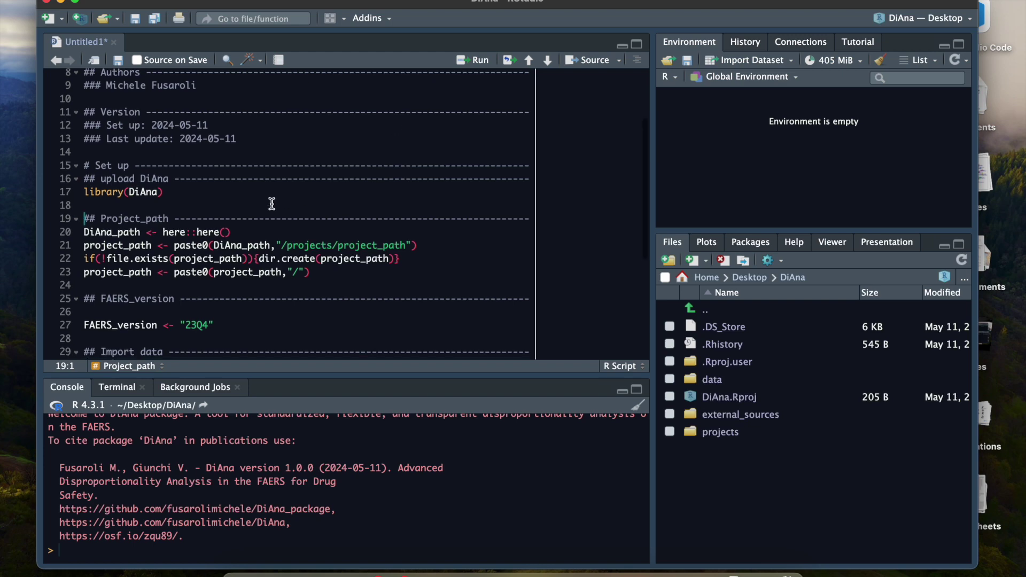
scroll(196, 486, up, 2)
scroll(197, 486, up, 10)
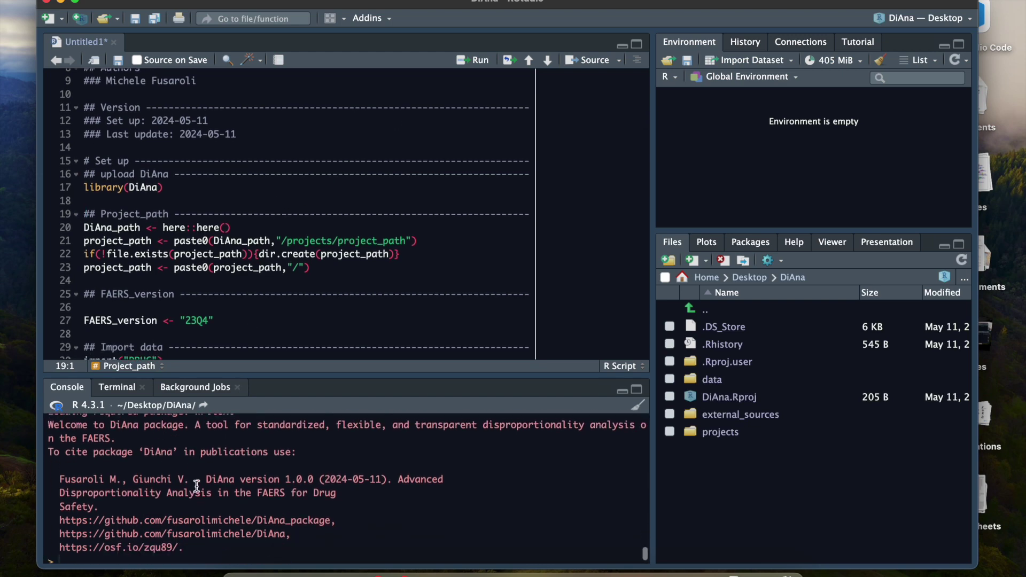
scroll(196, 486, up, 2)
scroll(197, 486, down, 15)
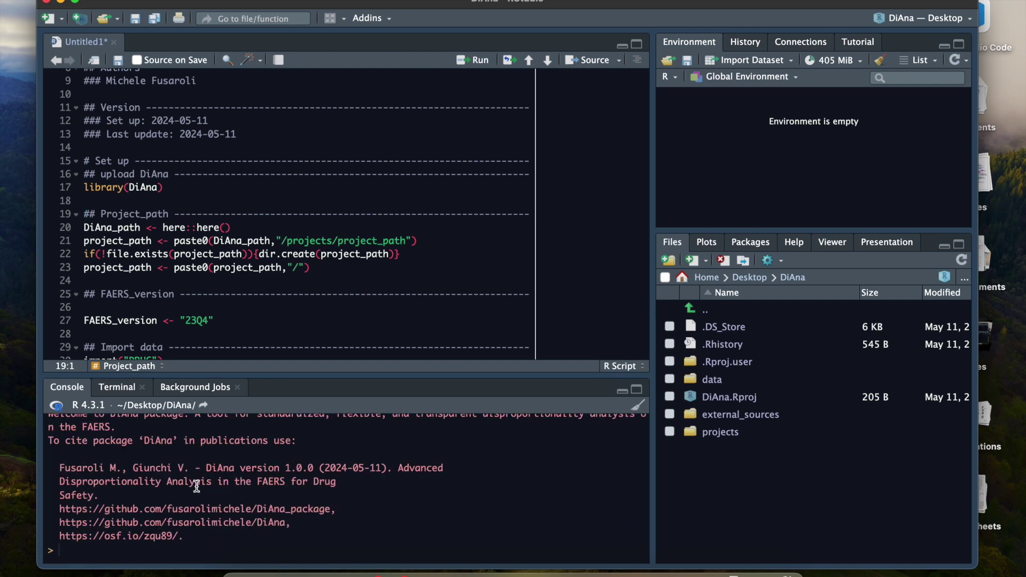
drag(187, 540, 56, 449)
click(56, 449)
scroll(48, 486, up, 1)
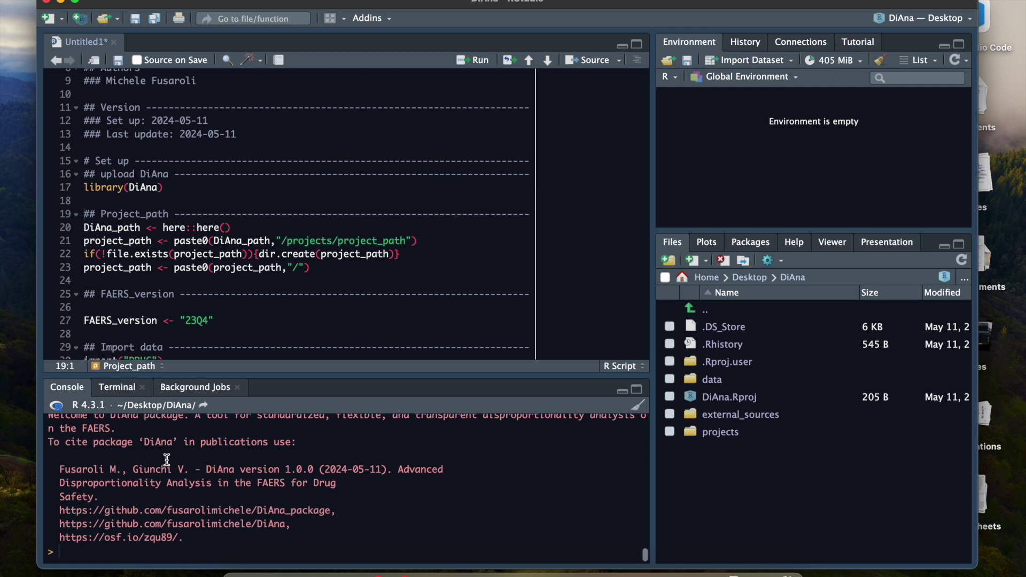
drag(59, 473, 229, 543)
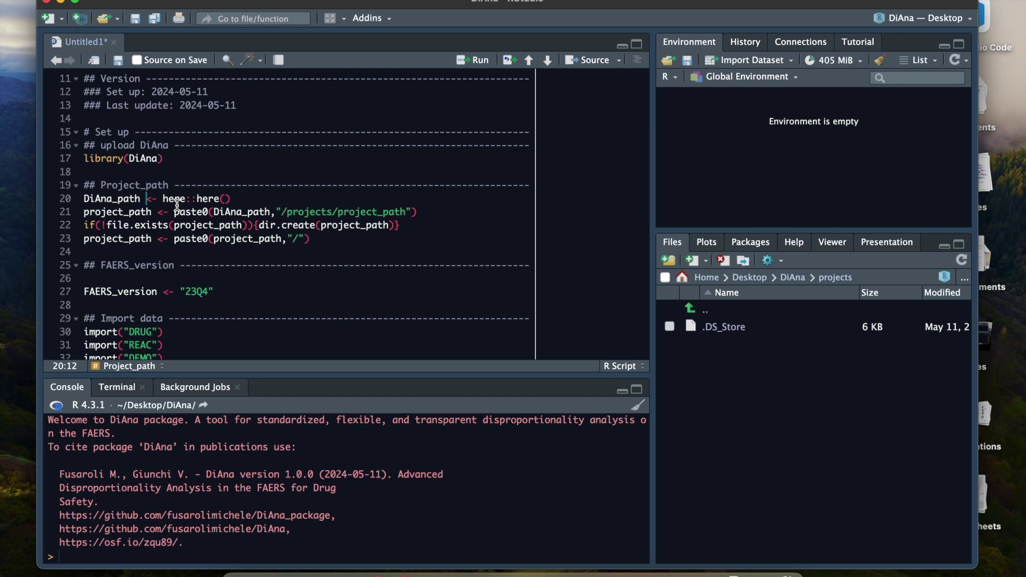
Run the DiAna_path and project_path assignments, changing the project folder in the path to Tutorial_1 and rerunning that line
key(super+Return)
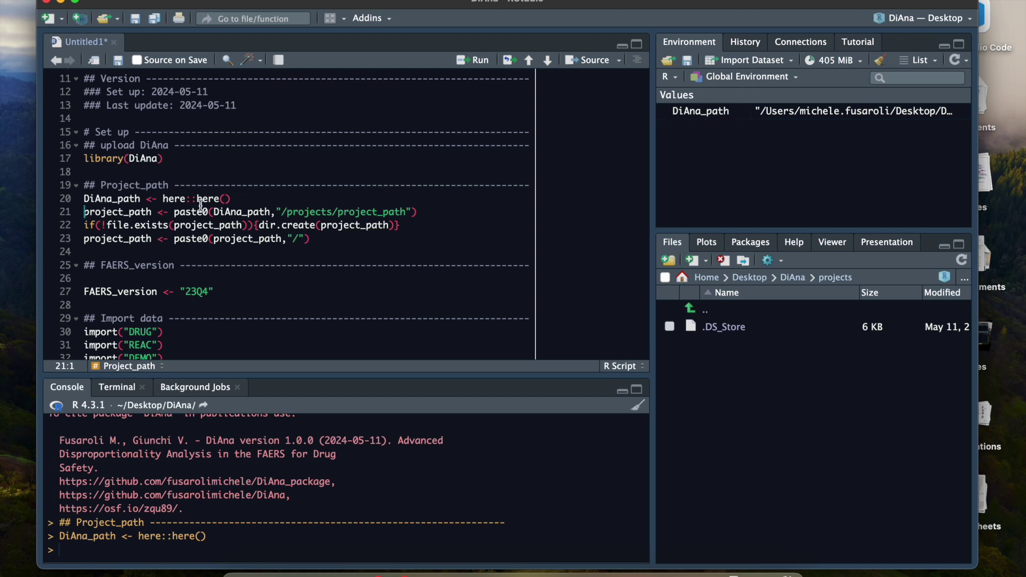
key(super+Return)
drag(338, 211, 405, 212)
text(T)
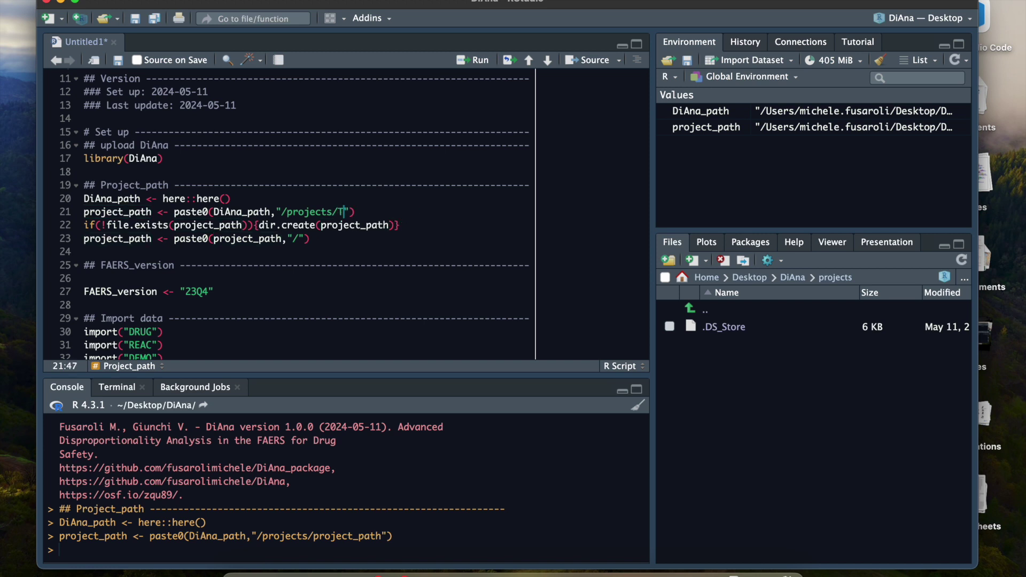
text(utorial_1)
key(super+Return)
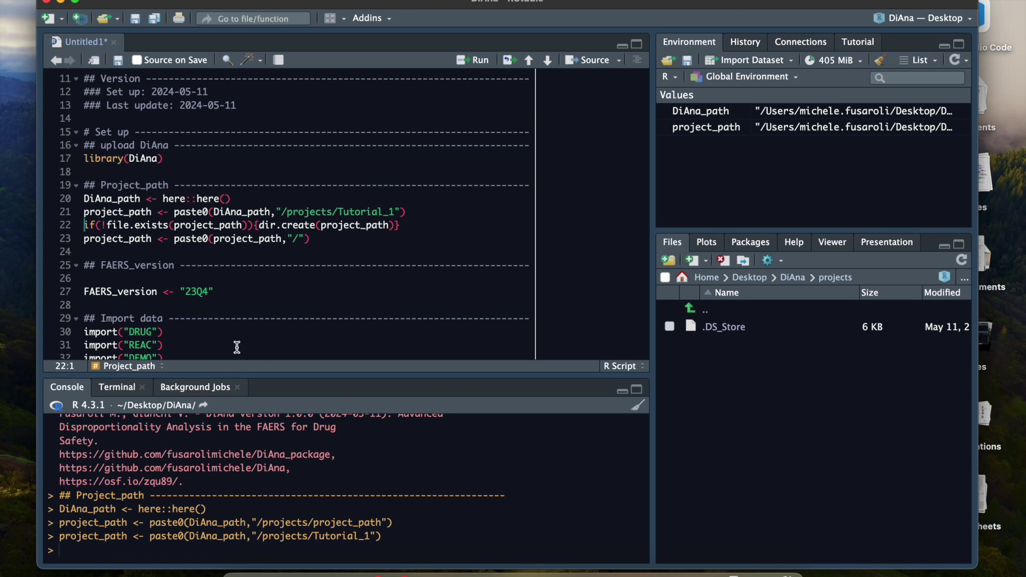
Run the remaining Project_path lines to create the project folder and append "/" to project_path
key(ctrl+Return)
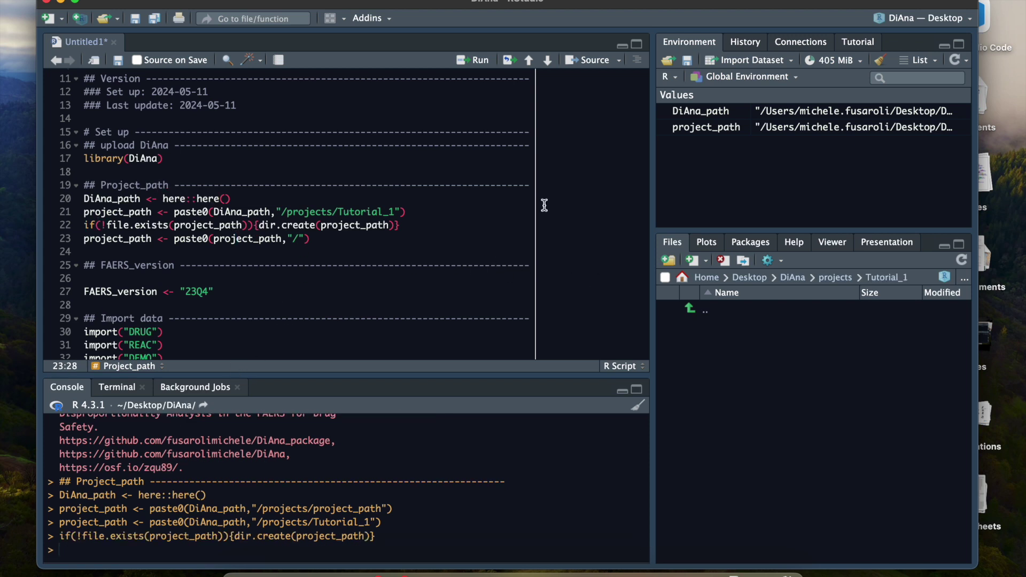
key(ctrl+Return)
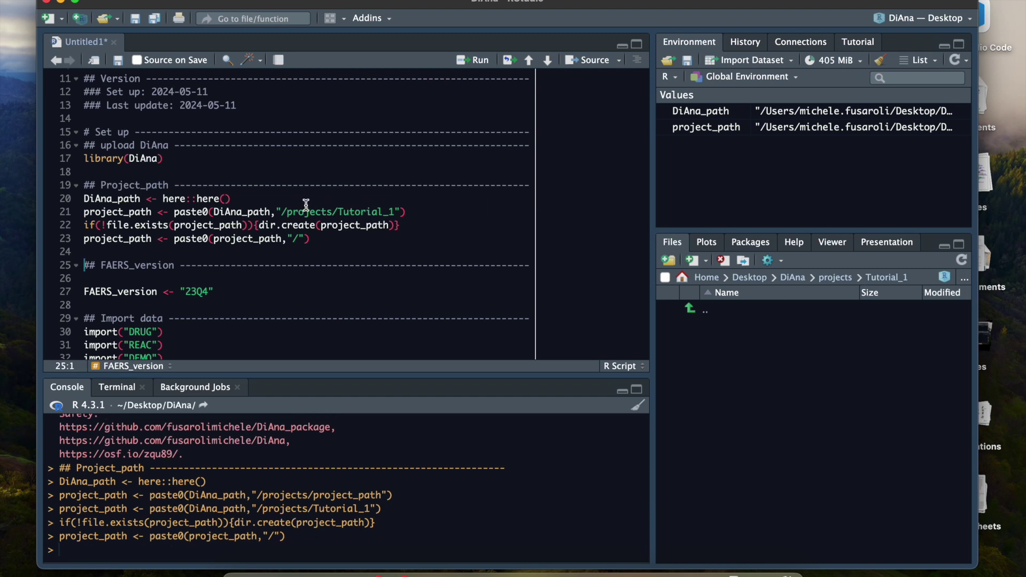
scroll(307, 205, down, 1)
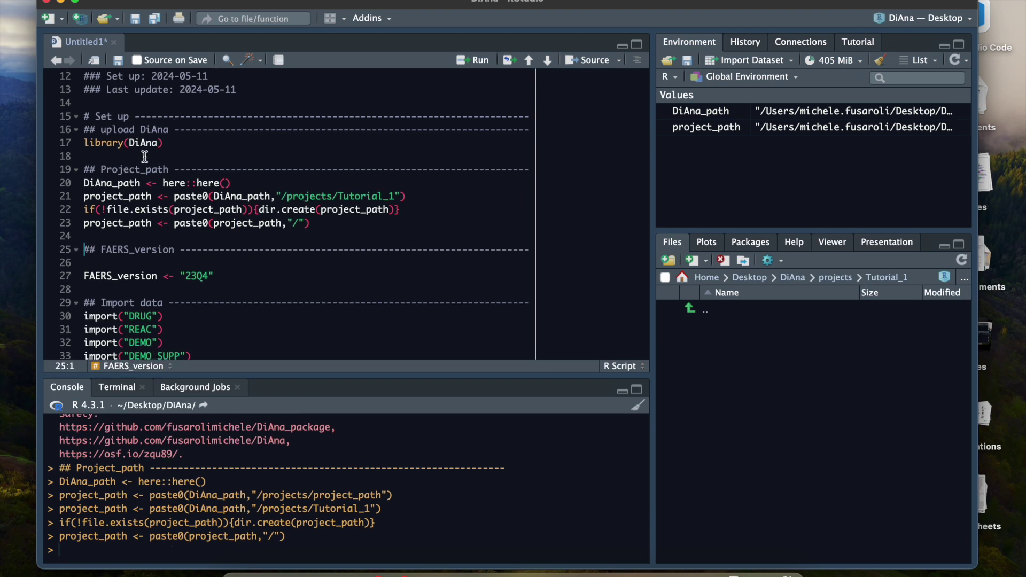
Save the script as "Tutorial 1.R" in the projects/Tutorial_1 folder
click(119, 64)
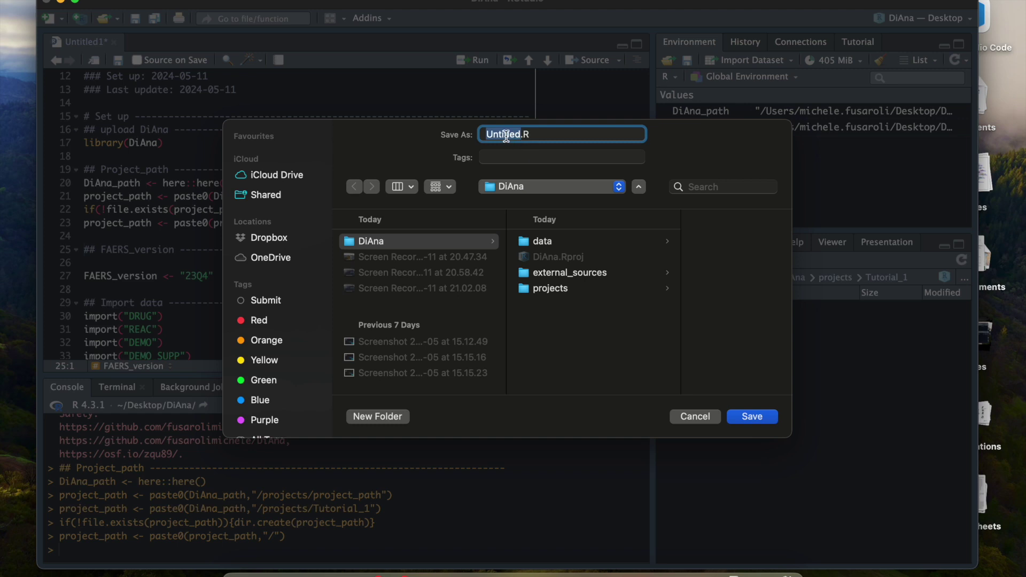
click(556, 288)
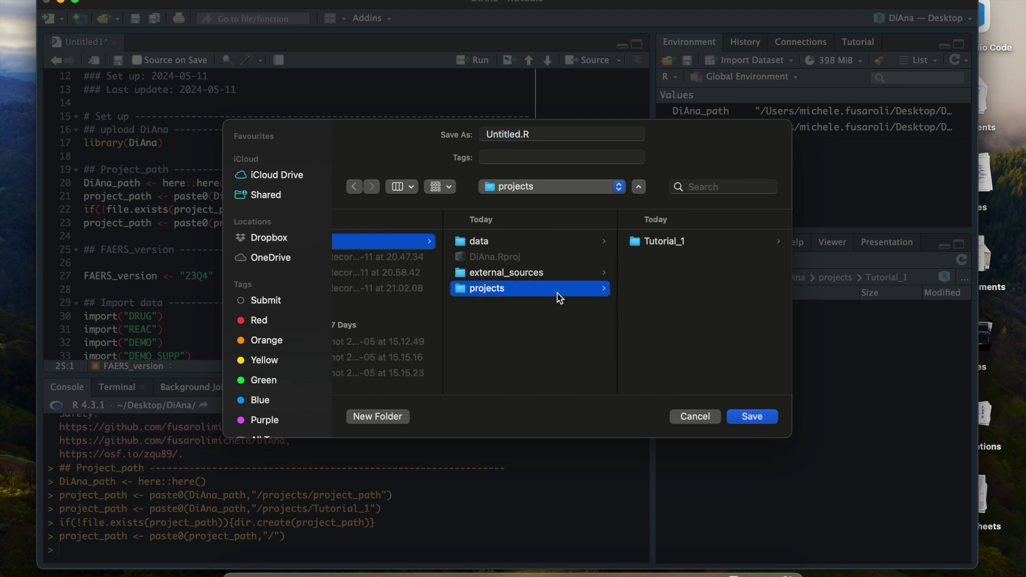
click(668, 243)
drag(521, 134, 482, 134)
text(Tutorial 1)
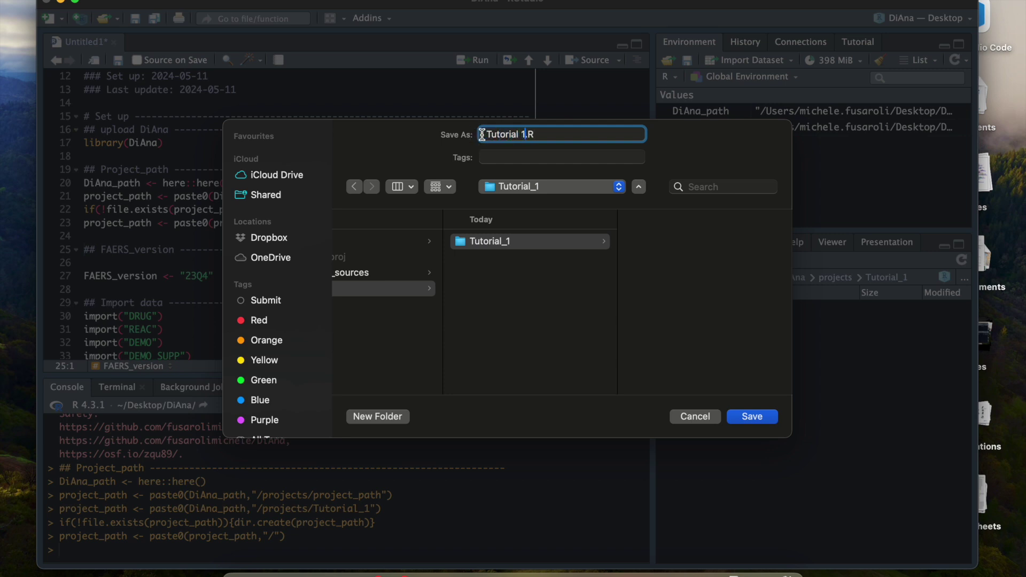
click(752, 416)
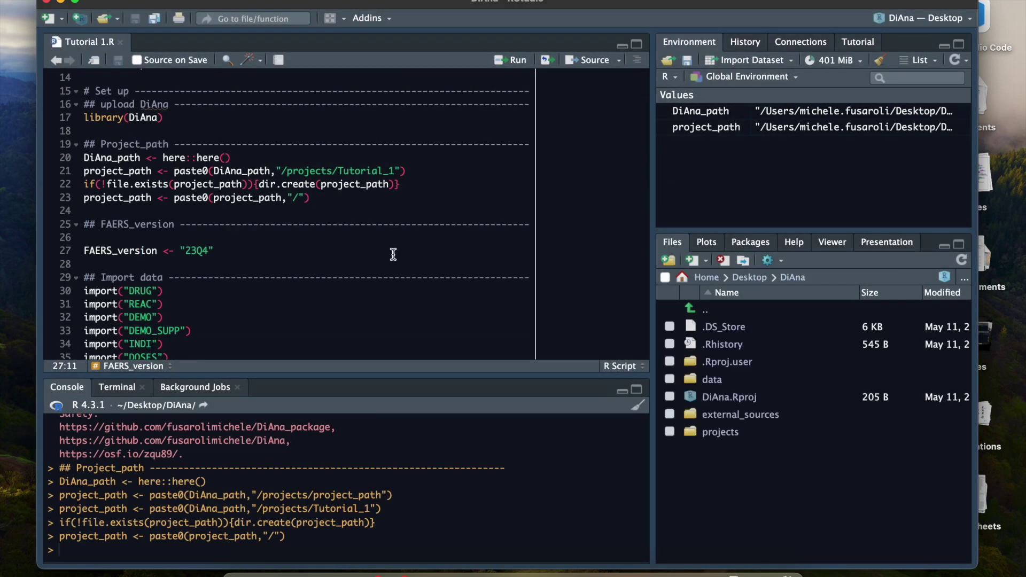
Run the line that assigns "23Q4" to FAERS_version
key(super+Return)
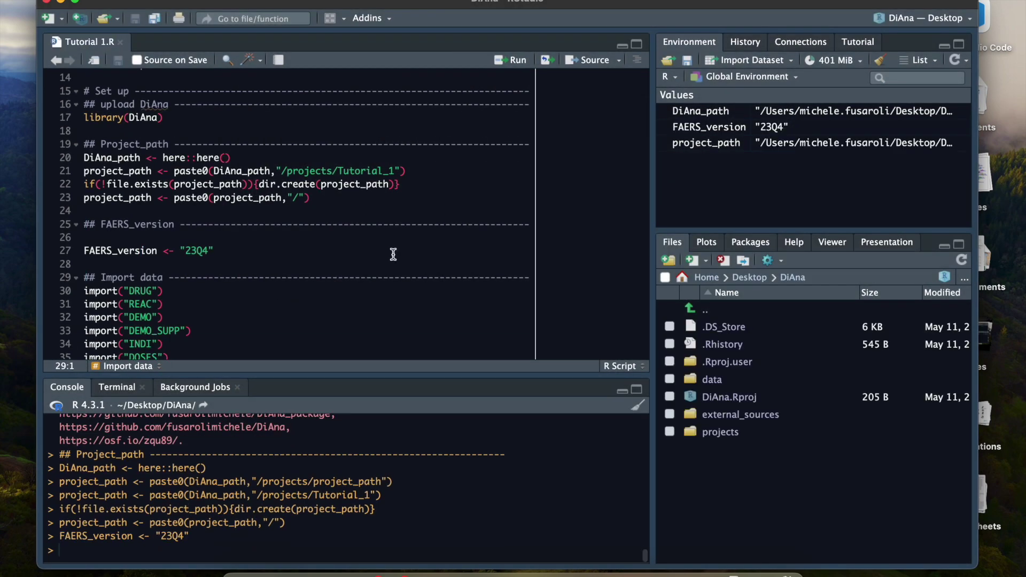
Insert an empty line above import("DRUG") in the Import data section
scroll(347, 273, down, 2)
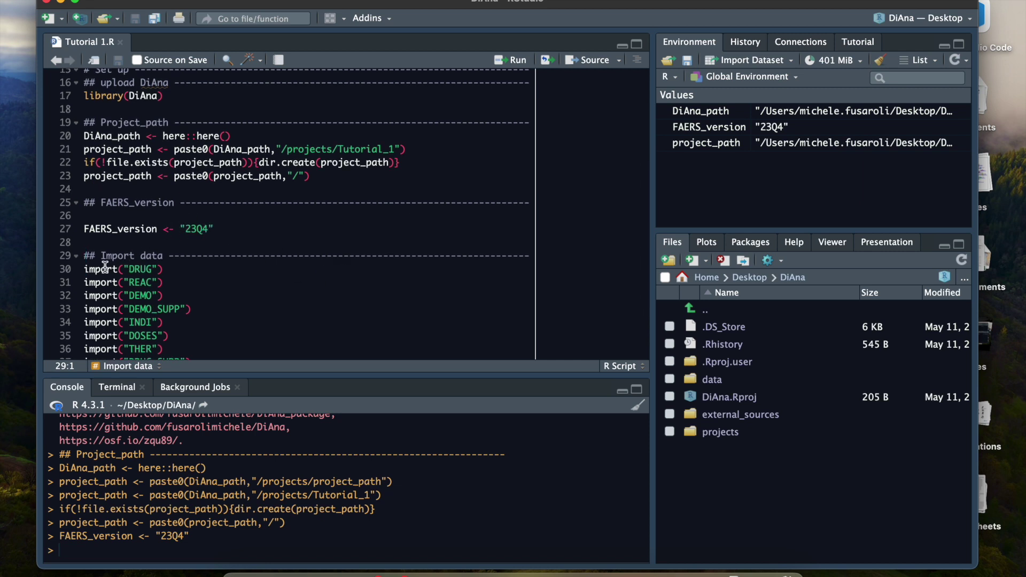
scroll(106, 270, down, 4)
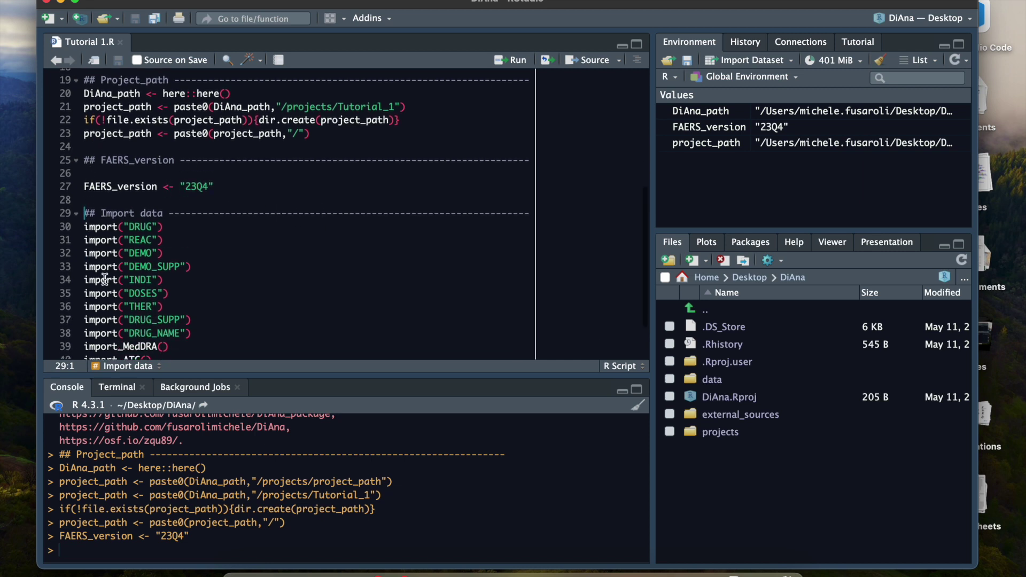
click(97, 191)
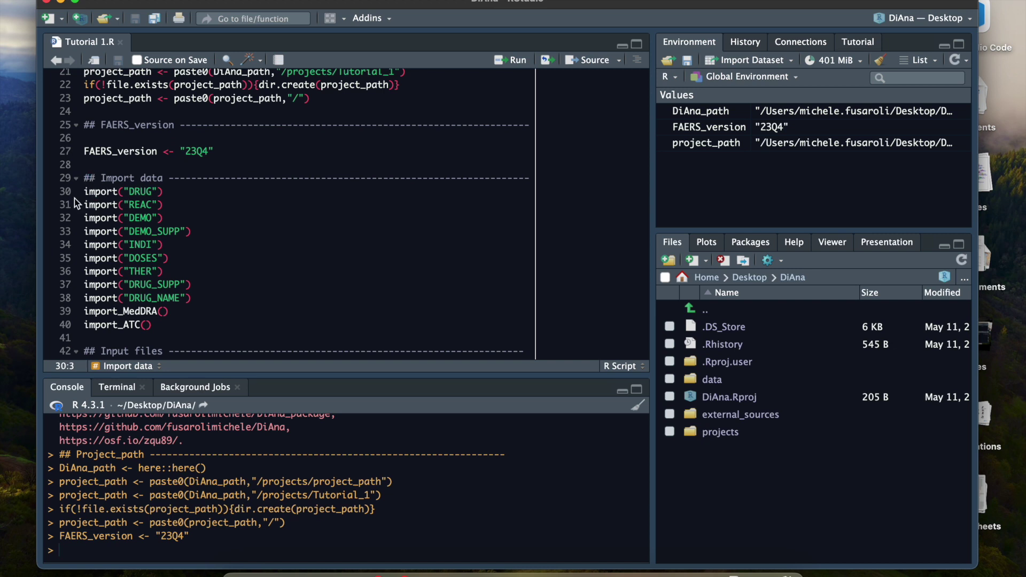
key(Return)
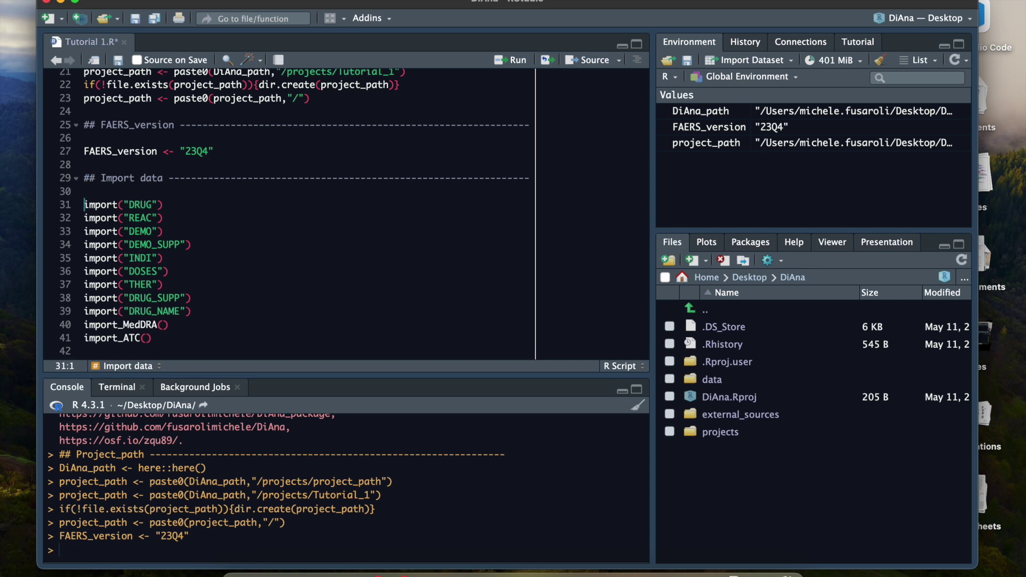
Remove the extra line above import("DRUG") in the Import data section and run import("DRUG")
text(import)
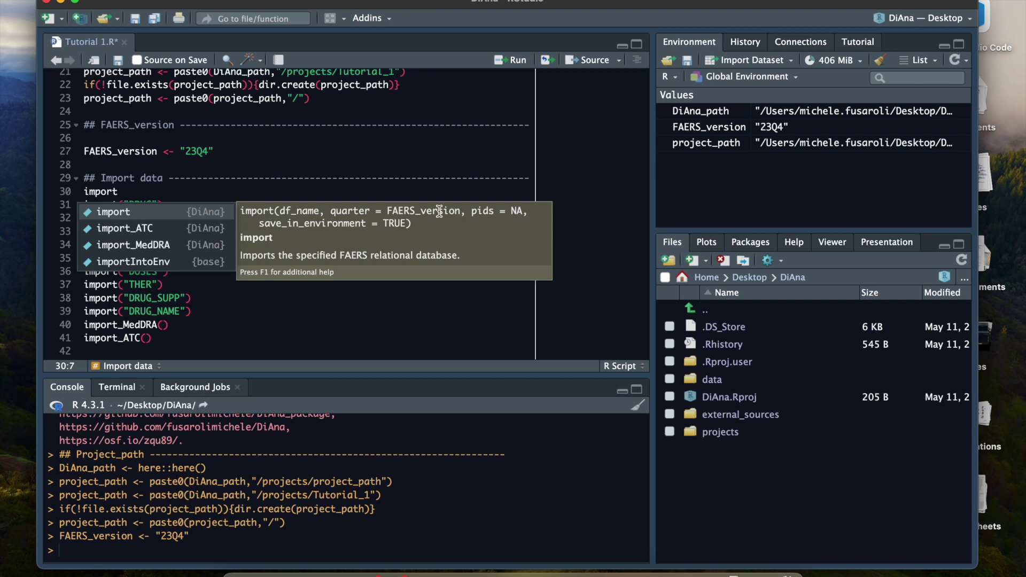
key(BackSpace)
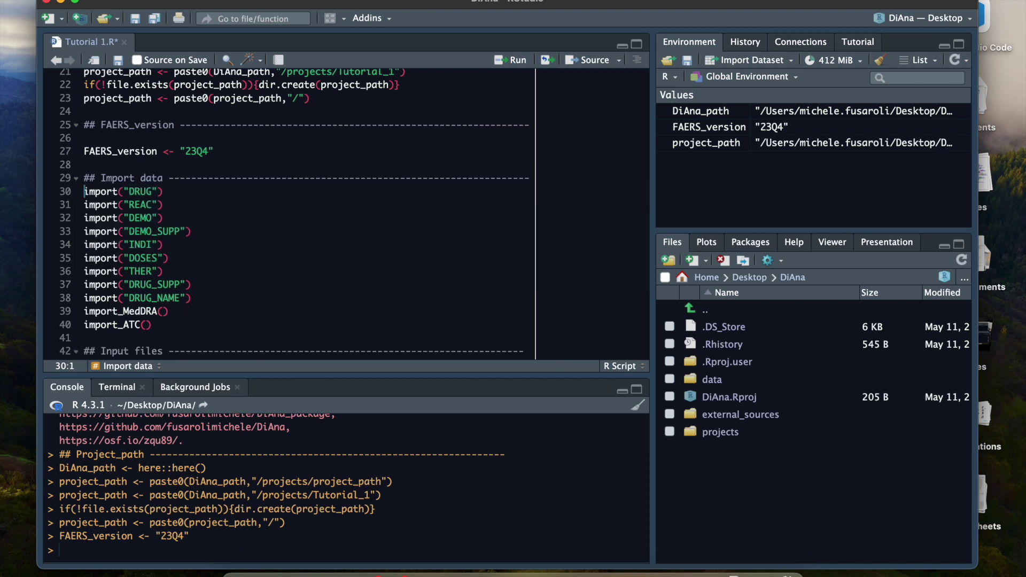
click(172, 192)
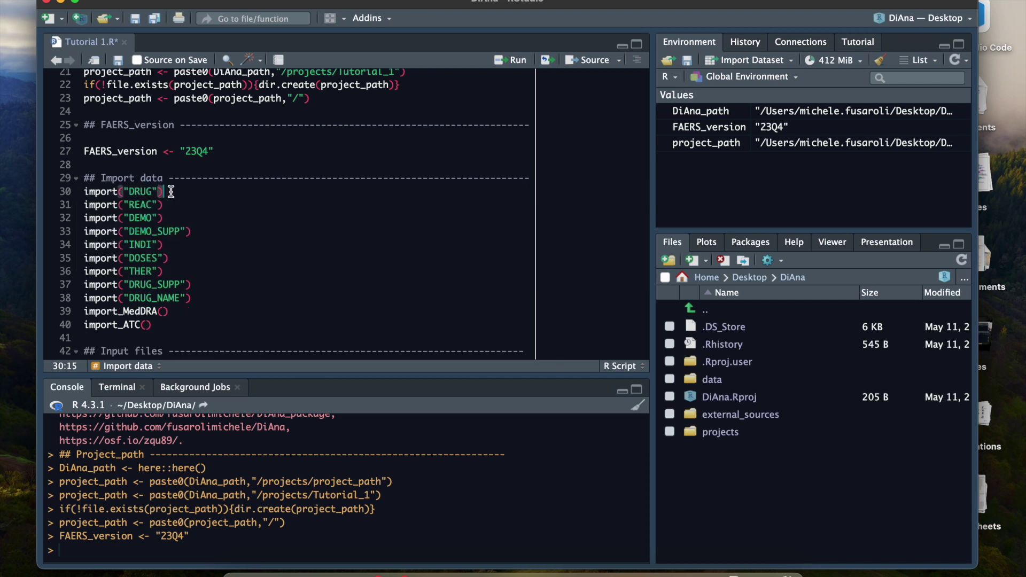
click(498, 69)
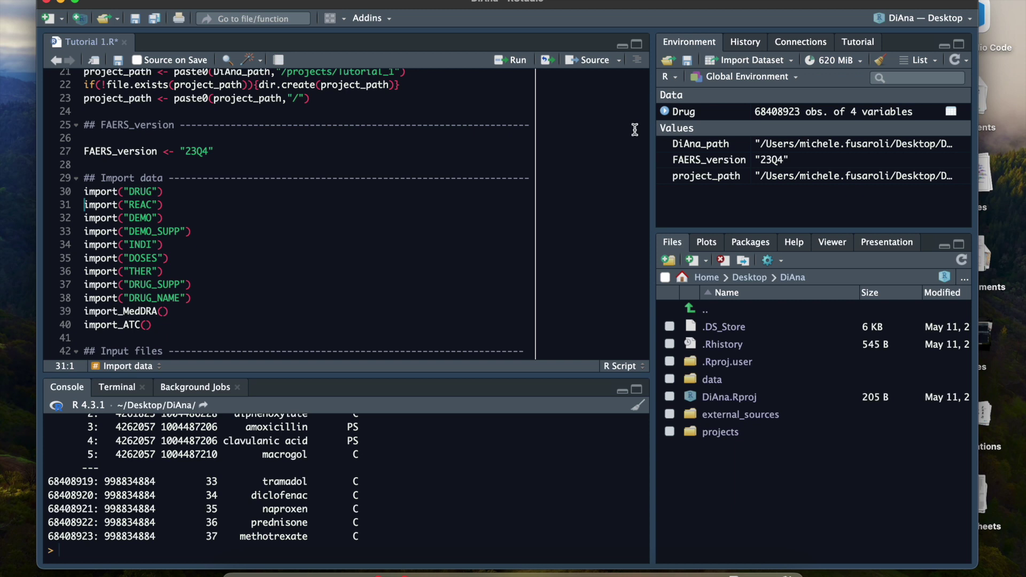
Examine the structure of the Drug dataset and the rows printed in the console for its primaryid, drug_seq, substance and role_cod columns
click(665, 112)
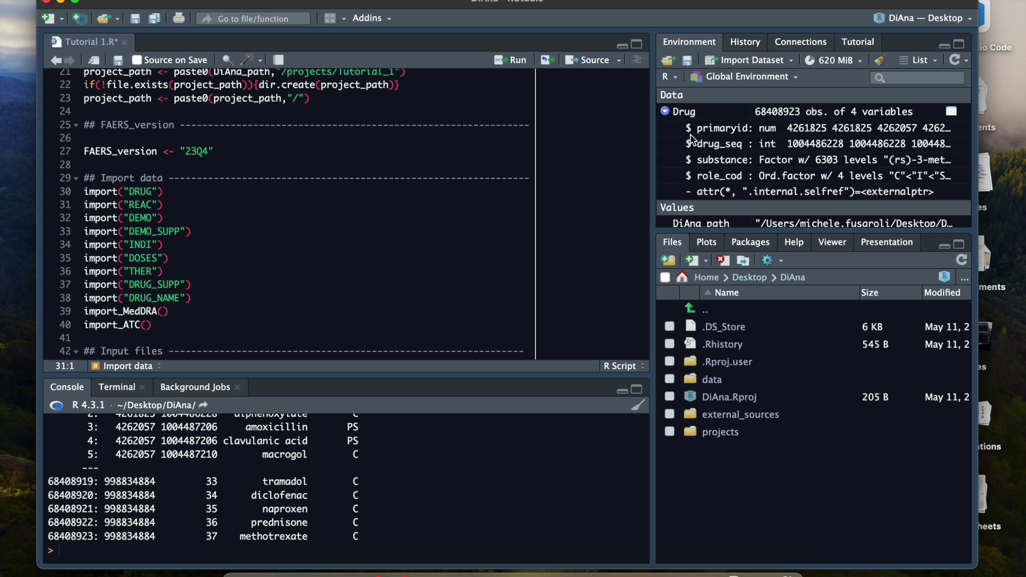
click(666, 111)
scroll(225, 437, up, 5)
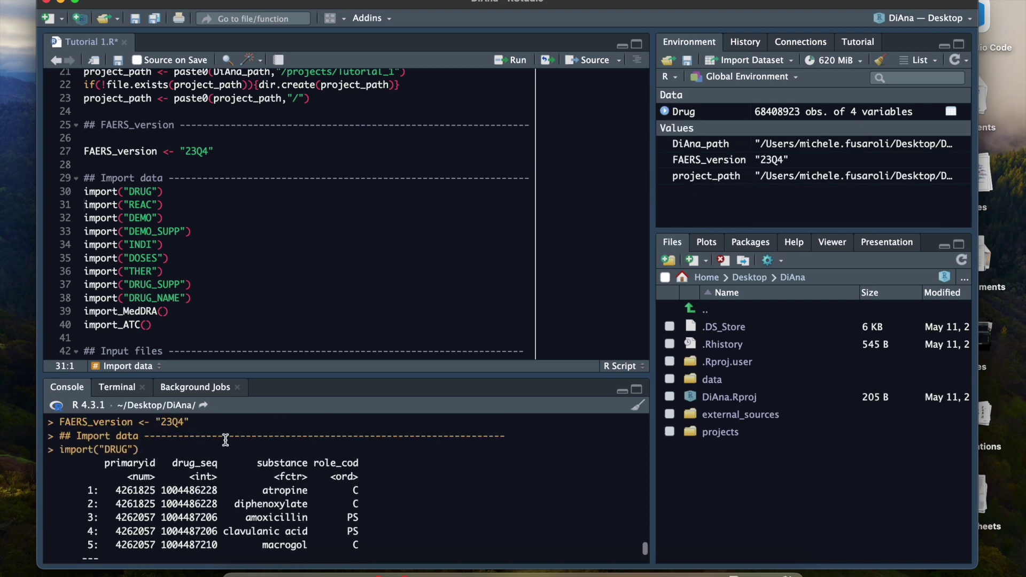
scroll(155, 497, down, 5)
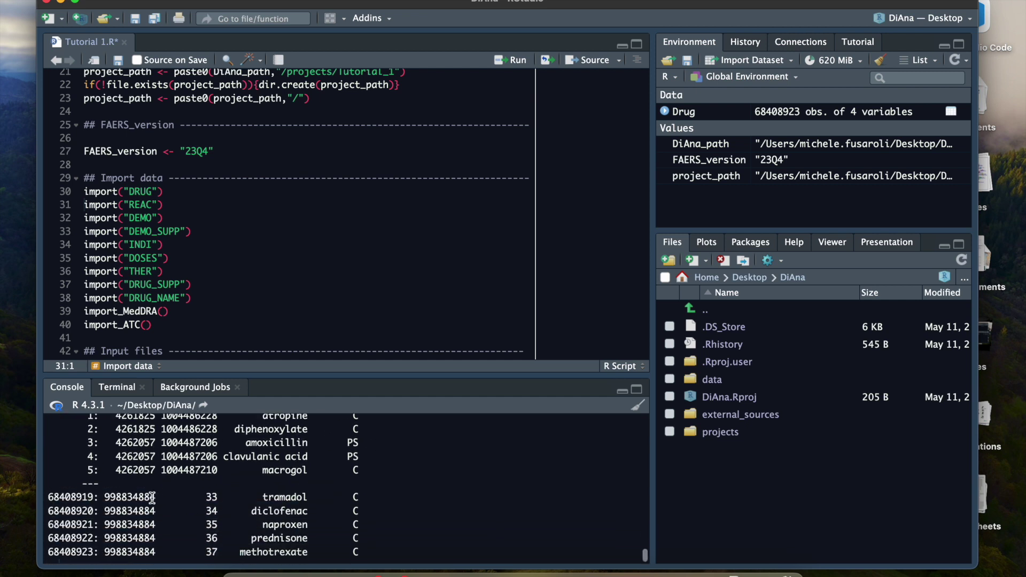
scroll(198, 519, up, 4)
scroll(195, 520, up, 1)
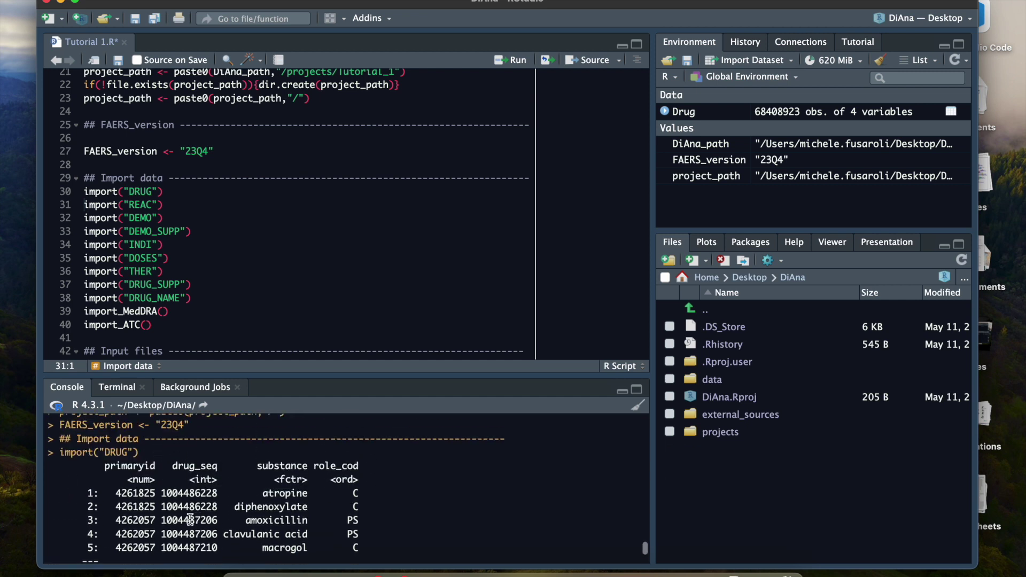
scroll(191, 520, down, 2)
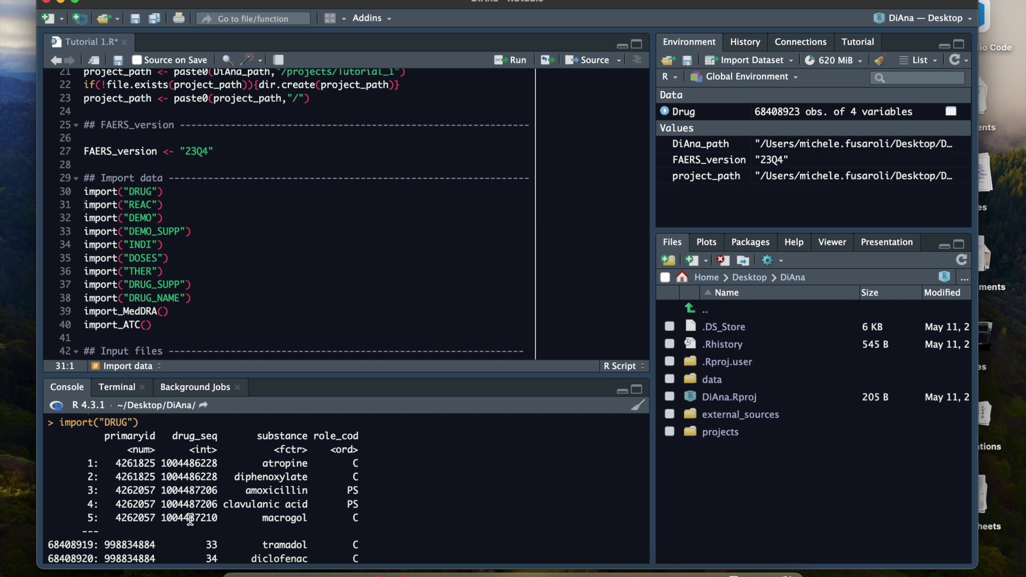
scroll(190, 520, down, 2)
scroll(190, 520, up, 4)
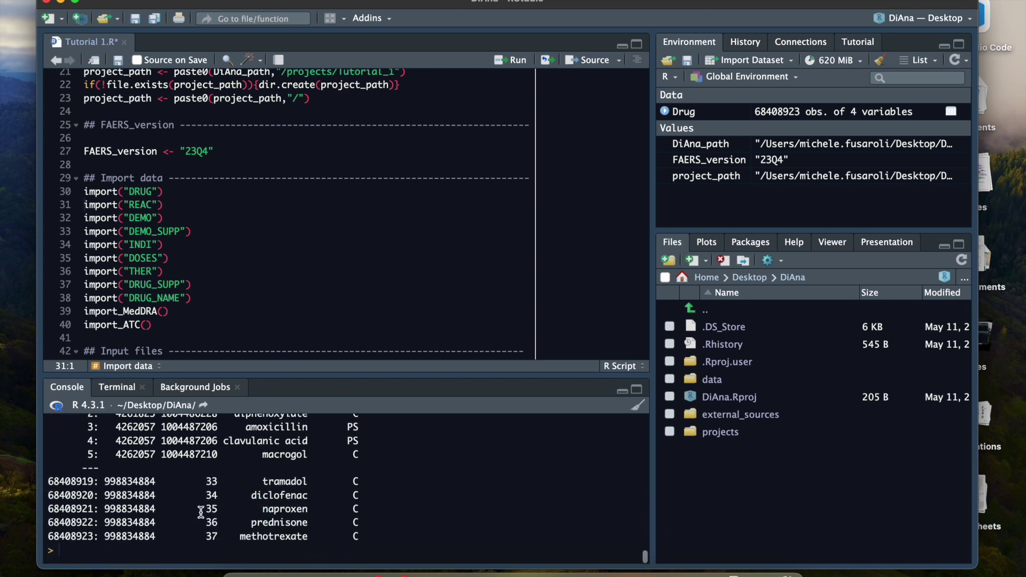
scroll(284, 444, up, 5)
Run import("REAC") and review its printed primaryid, pt and drug_rec_act columns in the console
click(179, 206)
click(512, 60)
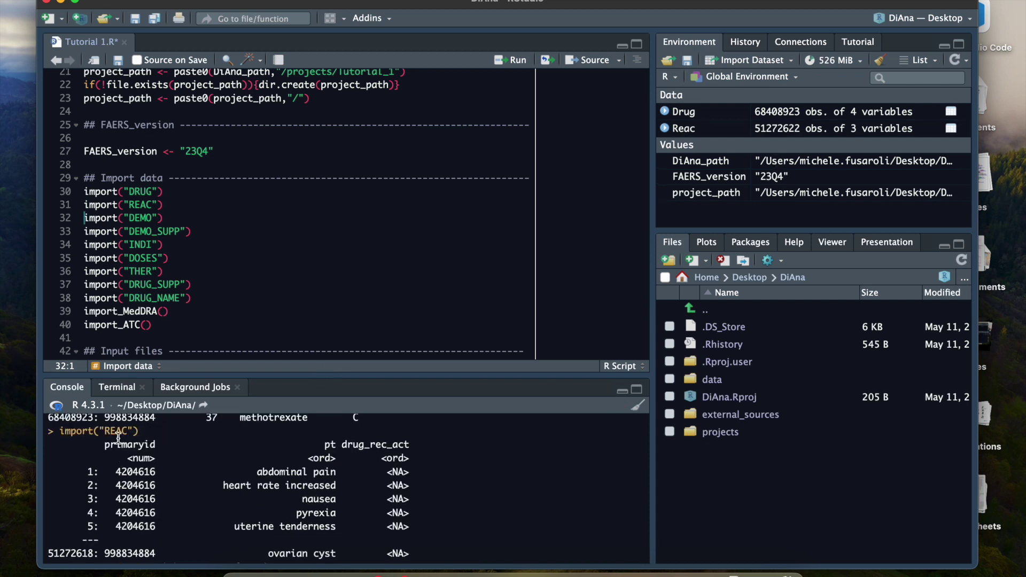
scroll(112, 514, up, 5)
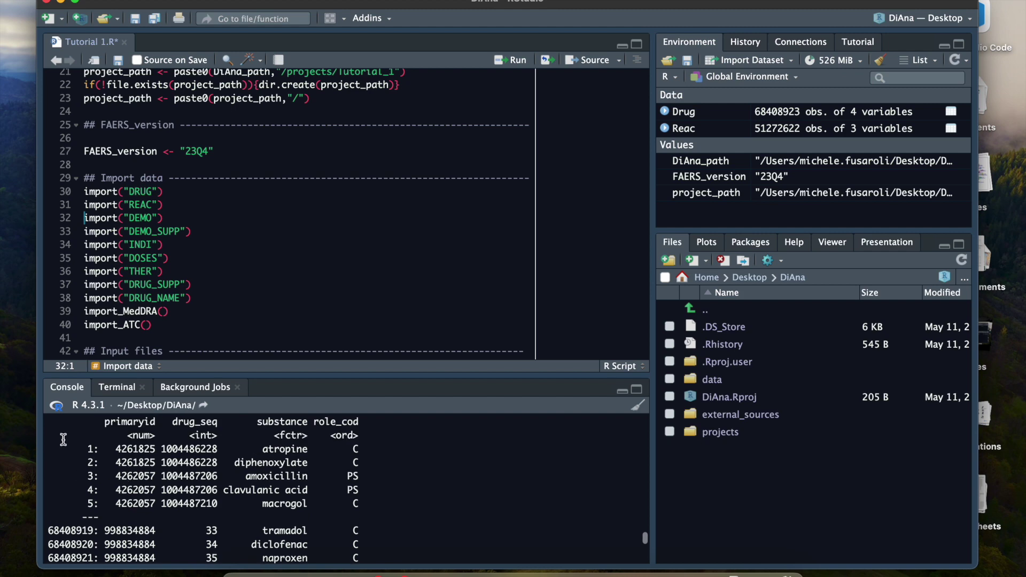
scroll(95, 465, down, 6)
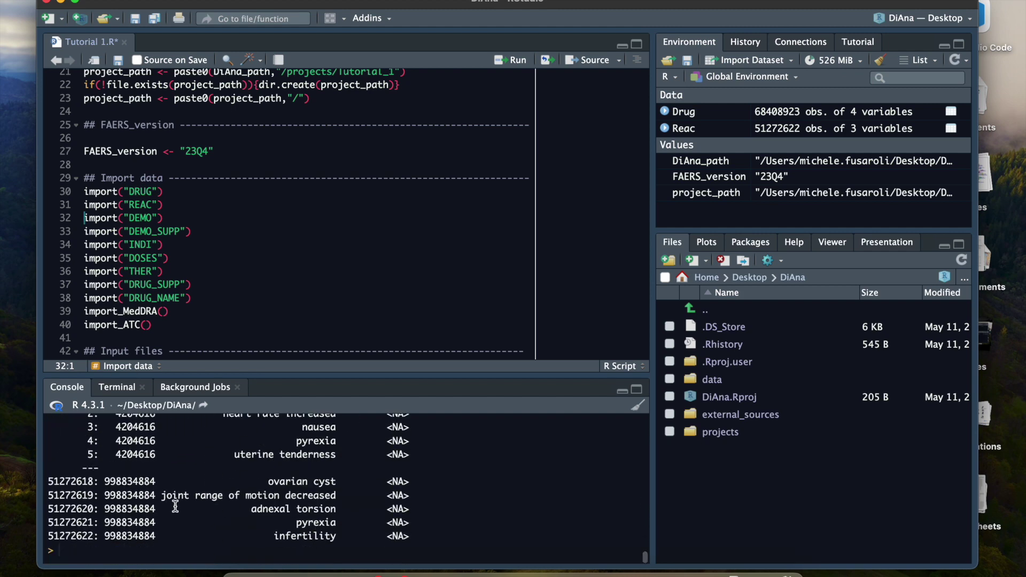
scroll(175, 506, up, 3)
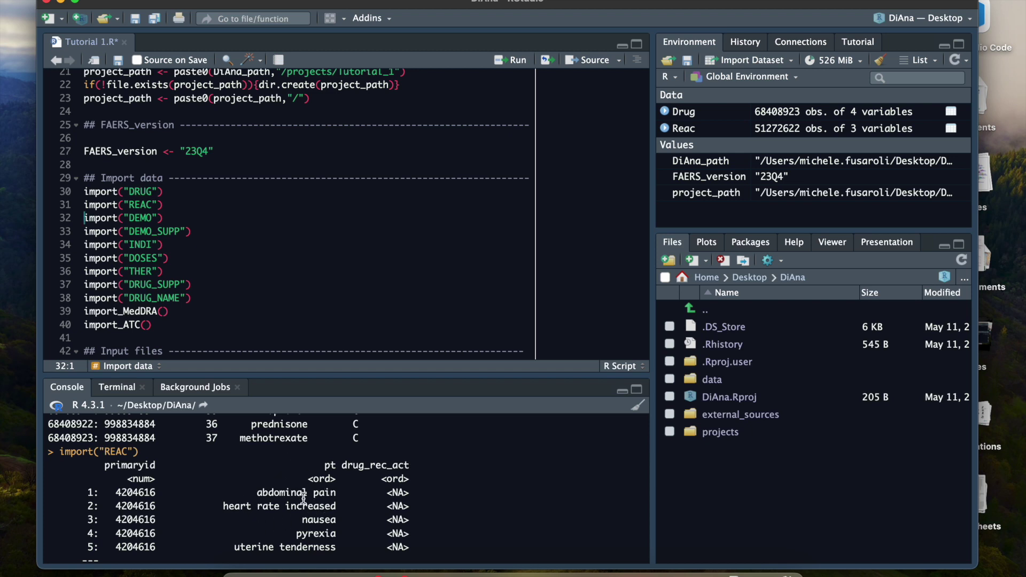
scroll(304, 497, down, 3)
Run import("DEMO") and review the first printed block of columns, from primaryid to occp_cod
key(ctrl+Return)
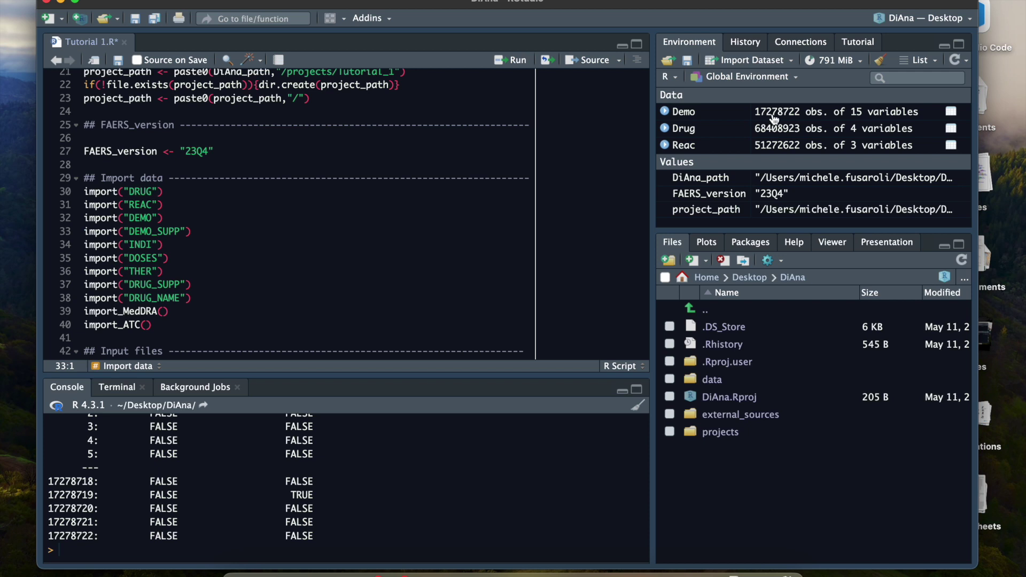
scroll(198, 473, up, 10)
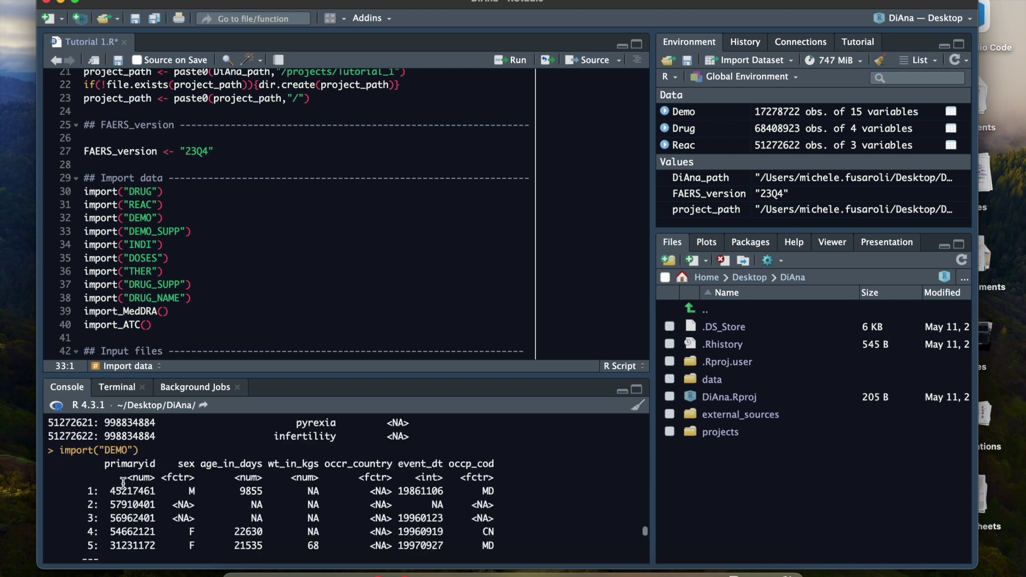
scroll(336, 471, down, 3)
scroll(351, 479, up, 2)
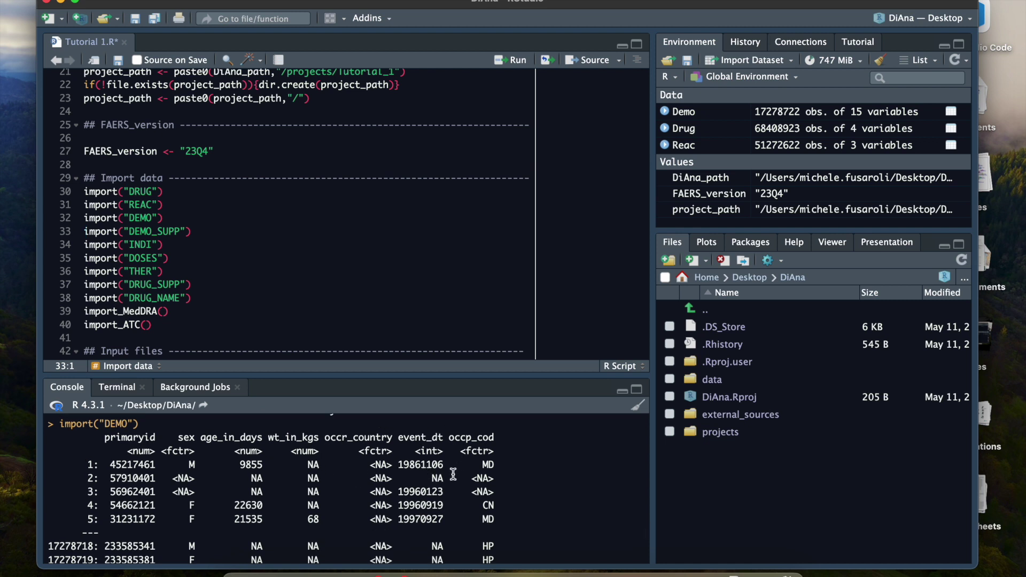
scroll(455, 471, down, 4)
scroll(470, 435, up, 3)
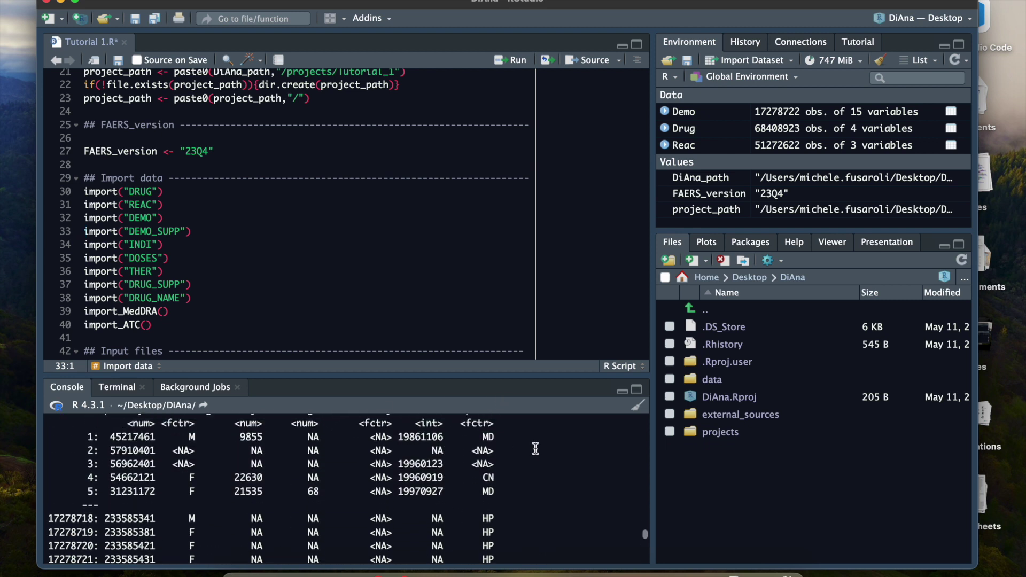
scroll(465, 439, down, 1)
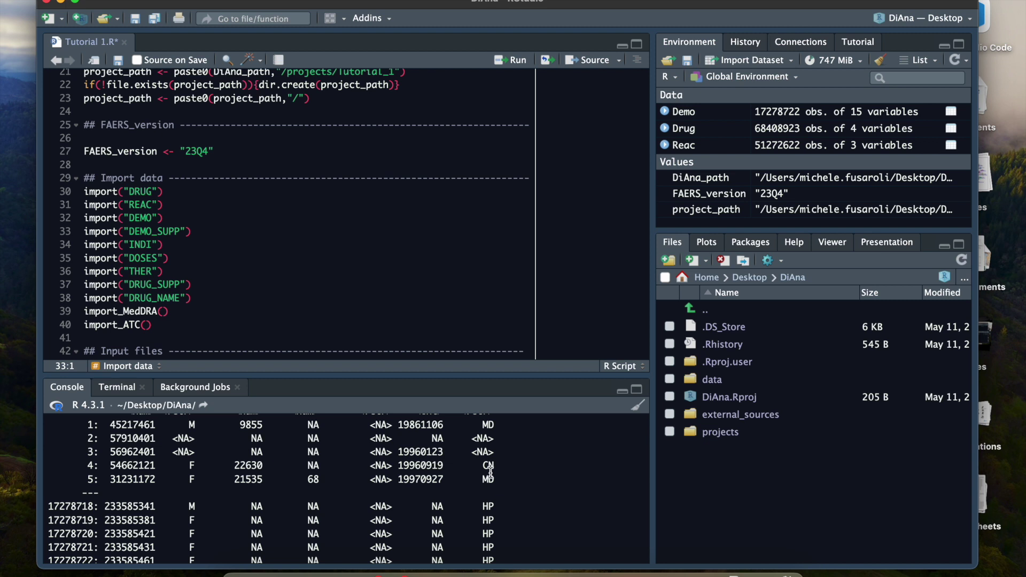
Examine the remaining Demo columns in the console, from reporter_country to RB_duplicates_only_susp, and highlight row 17278719
scroll(380, 529, down, 7)
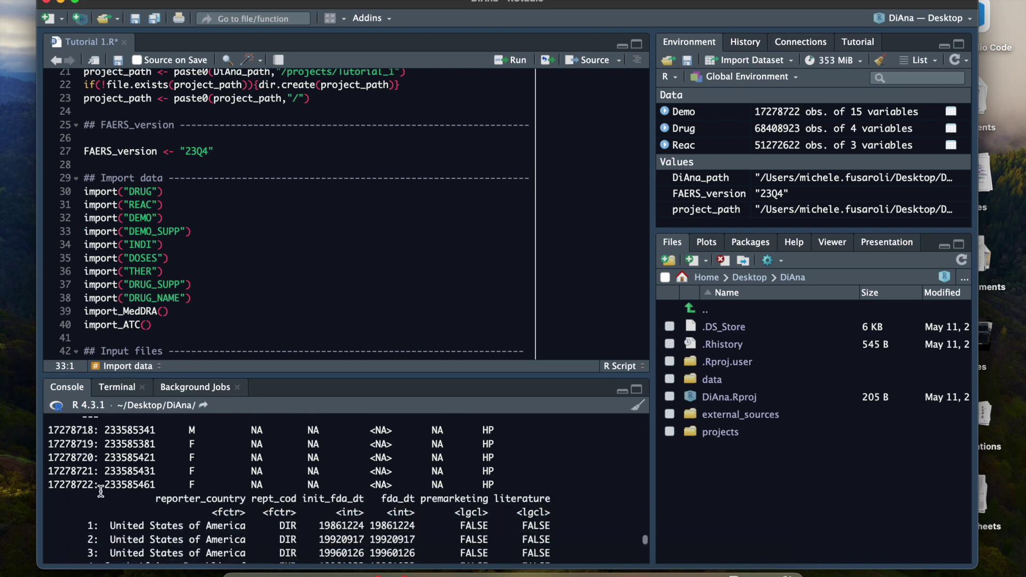
scroll(287, 505, down, 1)
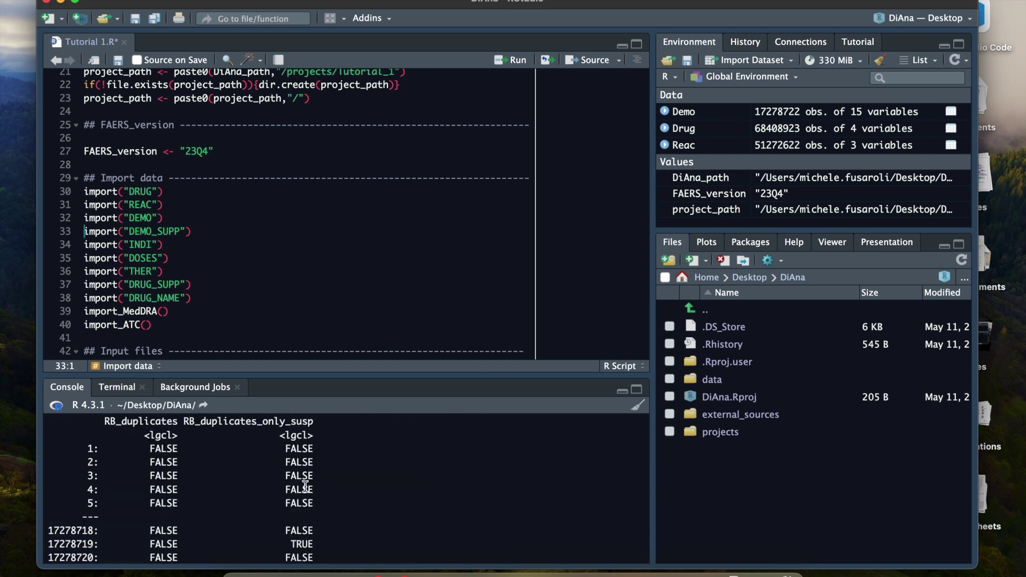
scroll(260, 458, down, 3)
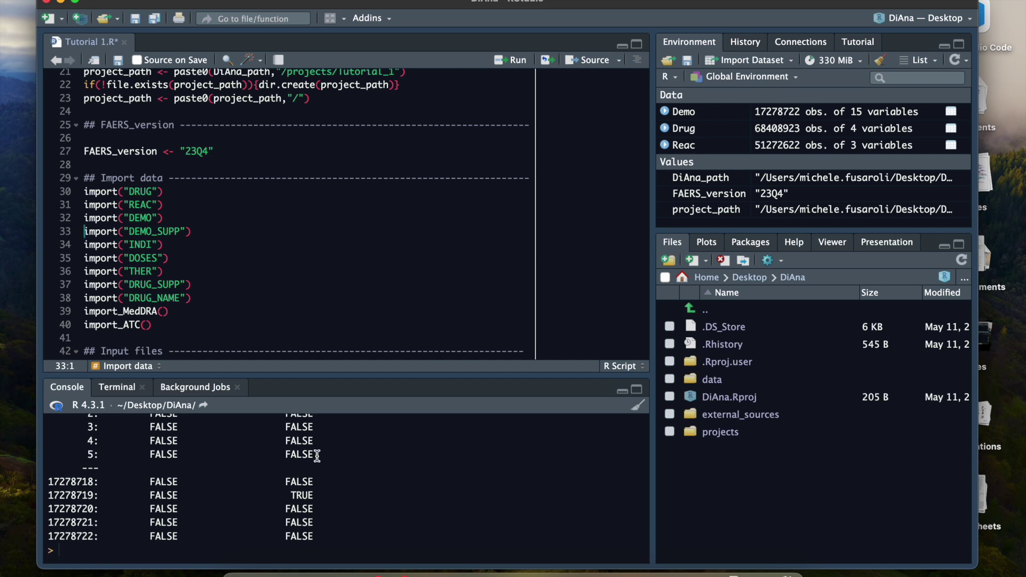
scroll(164, 469, up, 2)
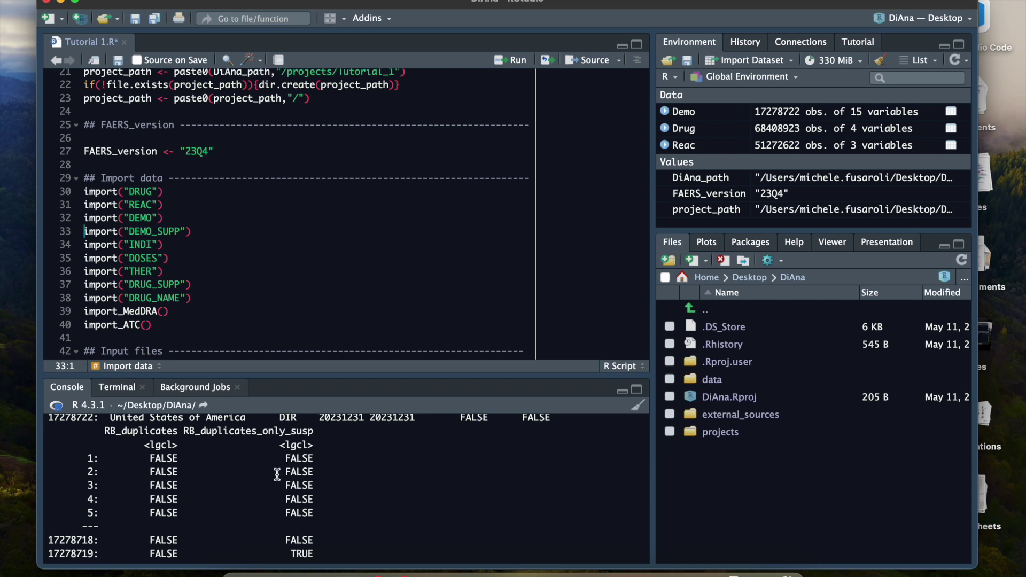
scroll(287, 475, down, 1)
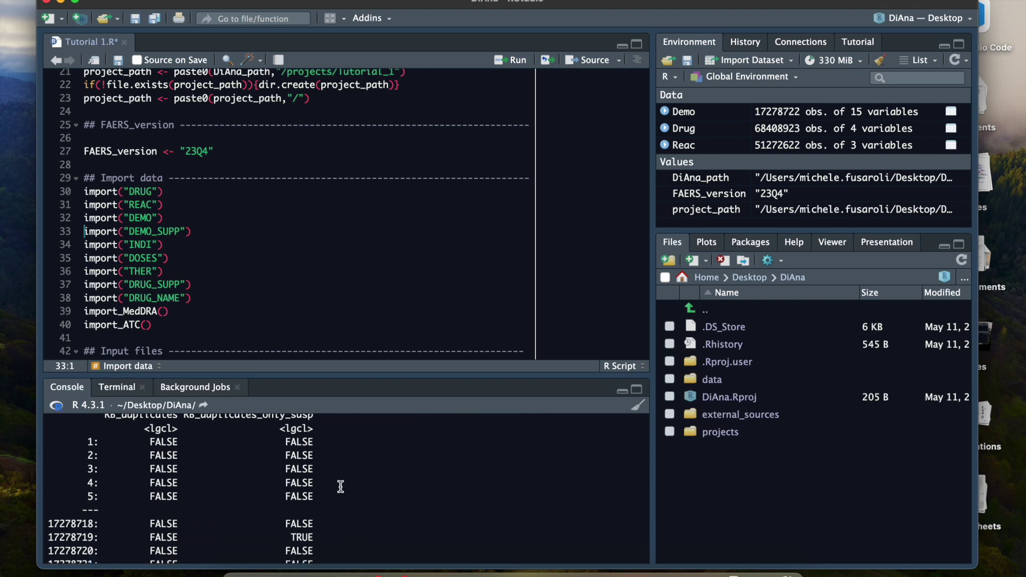
scroll(339, 485, up, 1)
triple_click(193, 553)
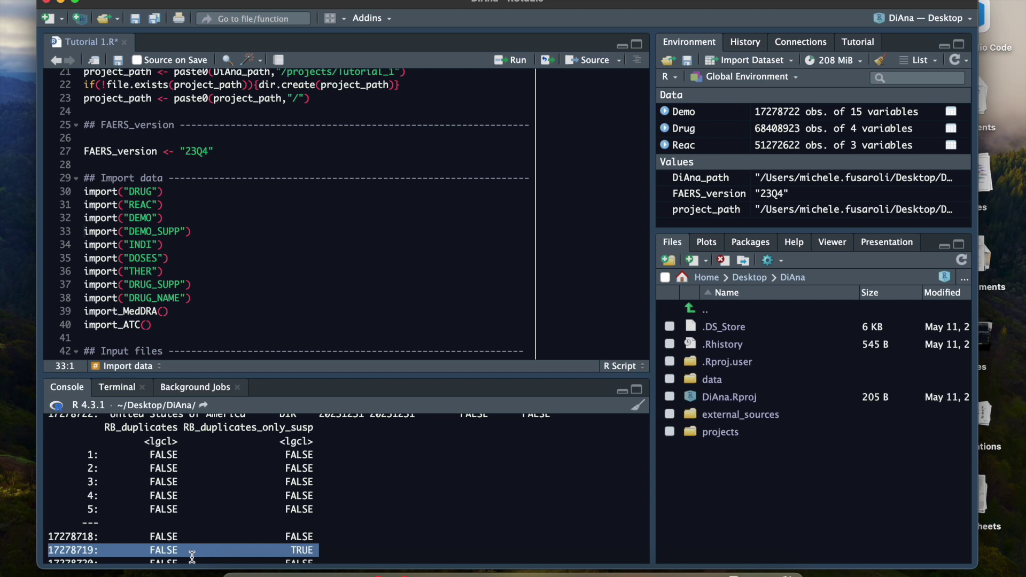
Run import_ATC() from the Import data section and enlarge the console area
click(166, 298)
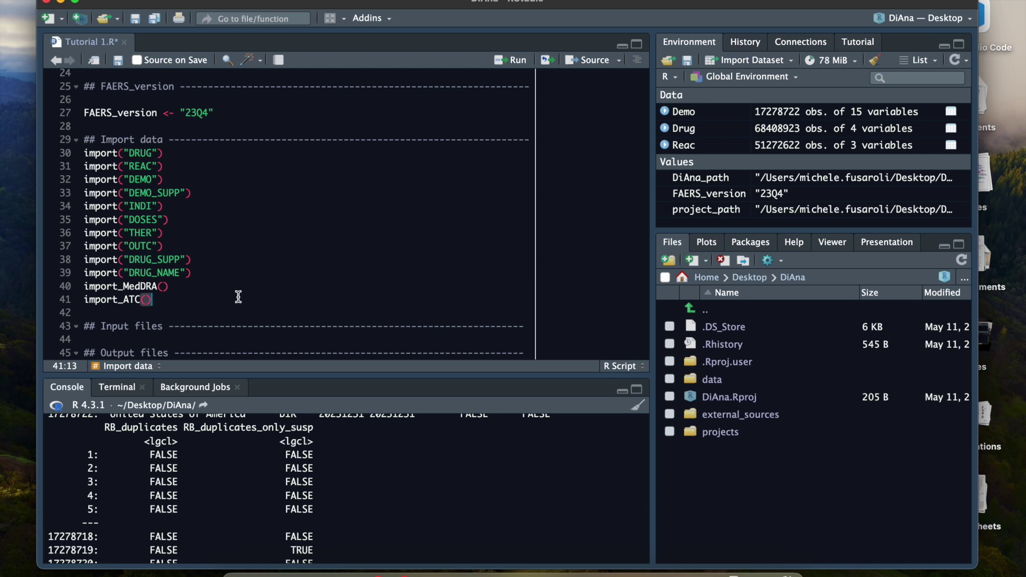
key(super+Return)
drag(297, 376, 296, 315)
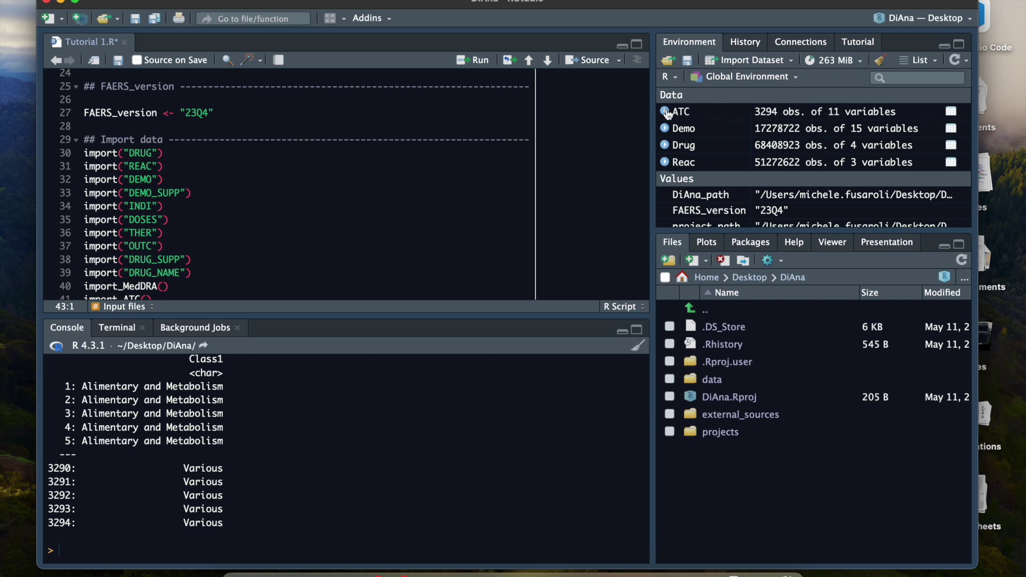
Expand the ATC dataset in the environment and examine its variables, from substance and code down to Class1
click(666, 111)
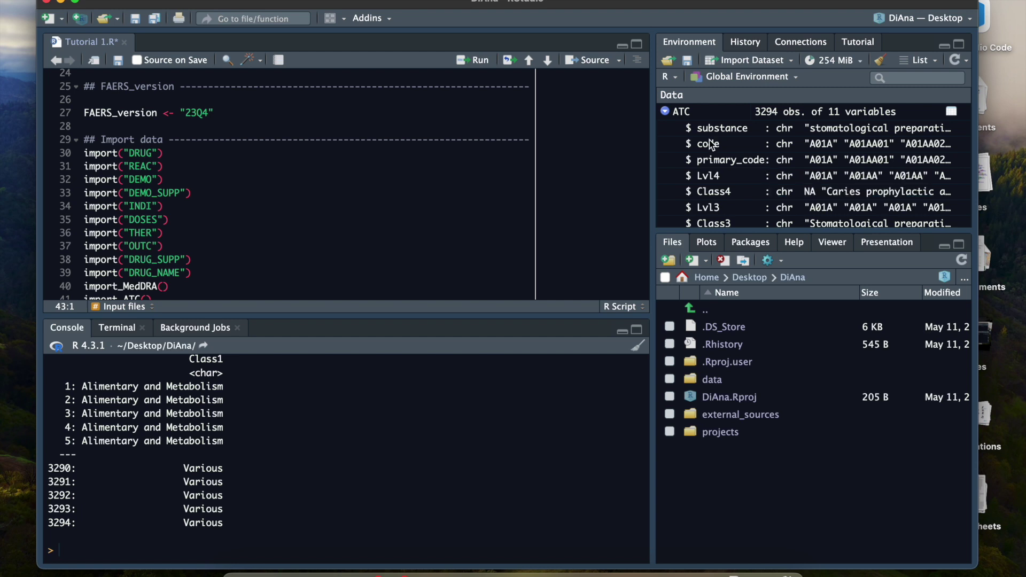
scroll(712, 196, down, 1)
scroll(712, 196, down, 1)
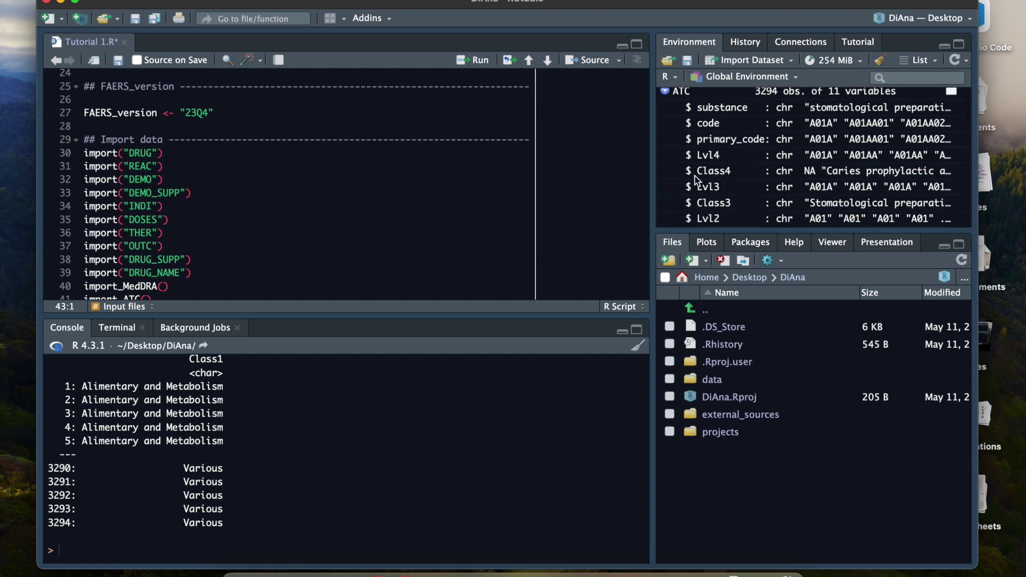
scroll(843, 188, down, 4)
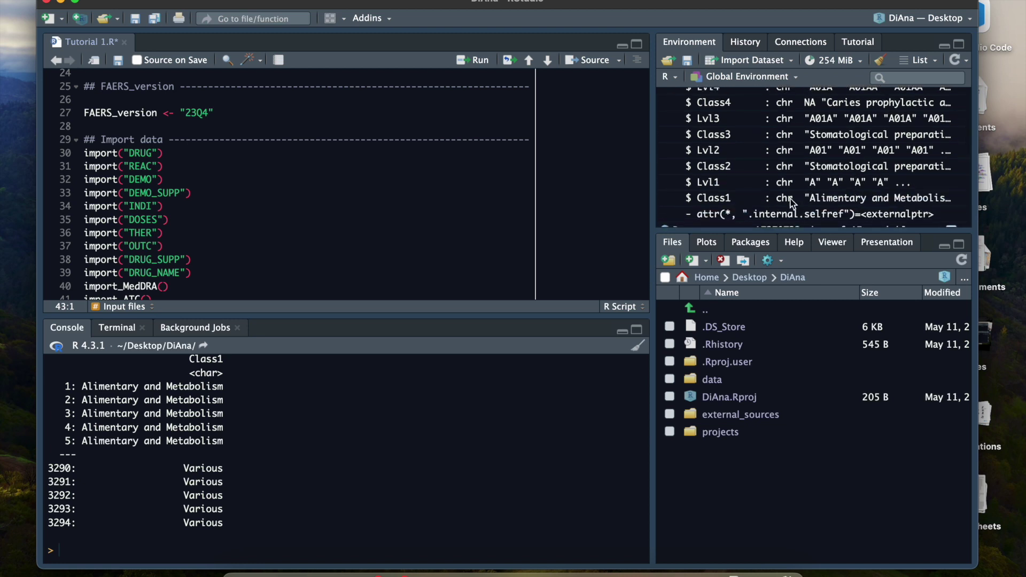
scroll(813, 200, down, 1)
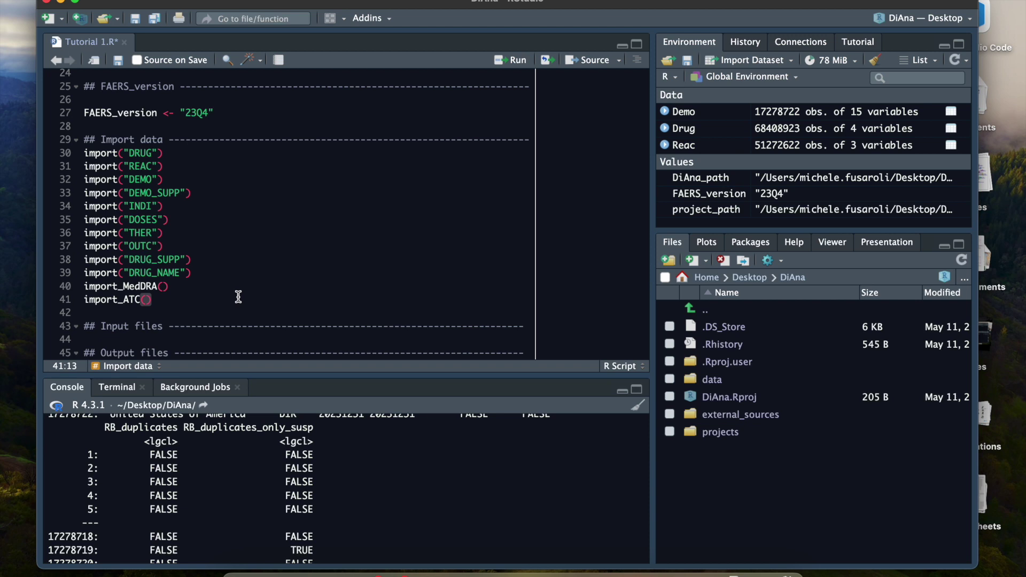
Run import_ATC() again, make the console taller, and open the expanded ATC dataset as a table
key(super+Return)
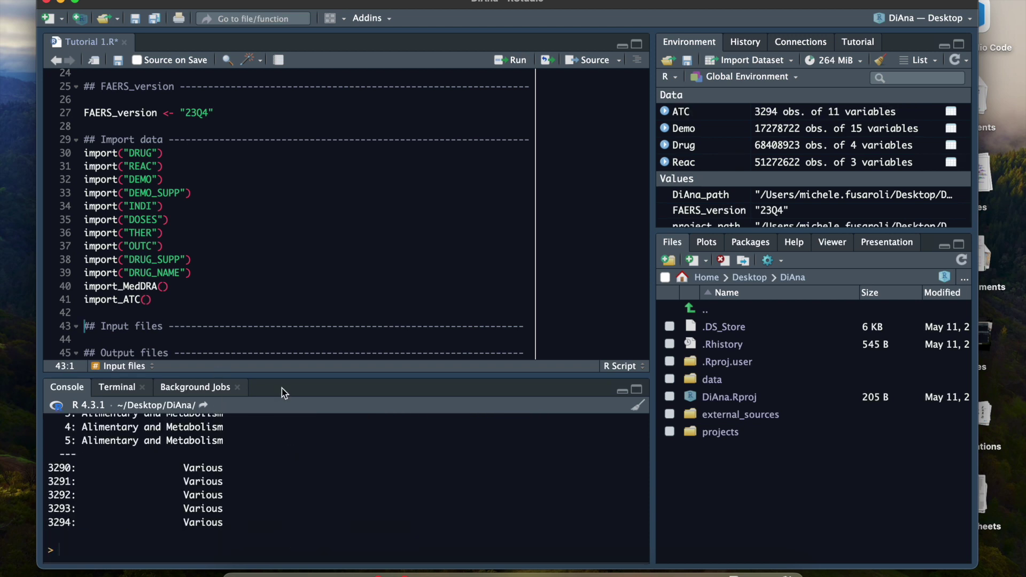
drag(297, 376, 296, 317)
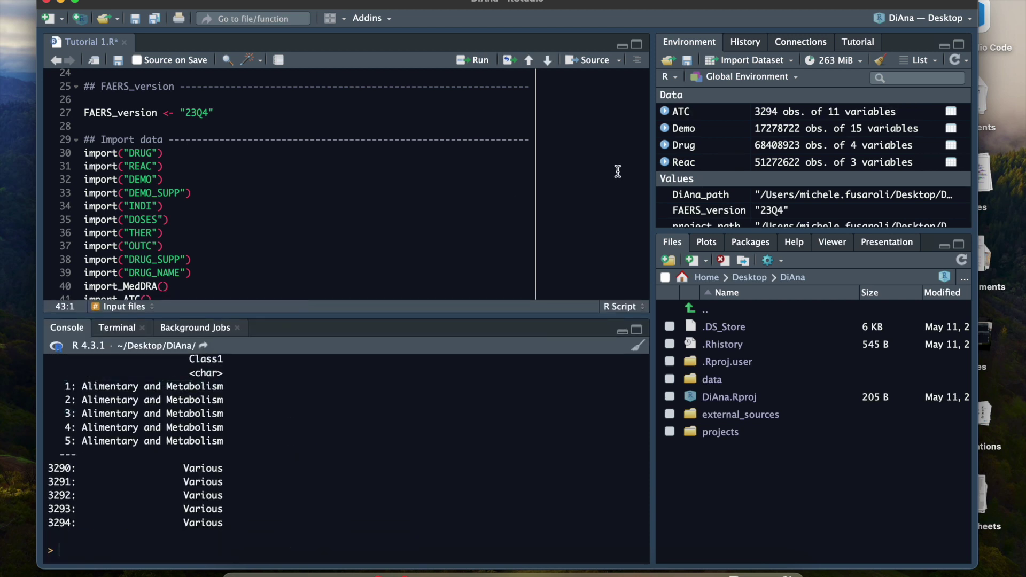
click(688, 112)
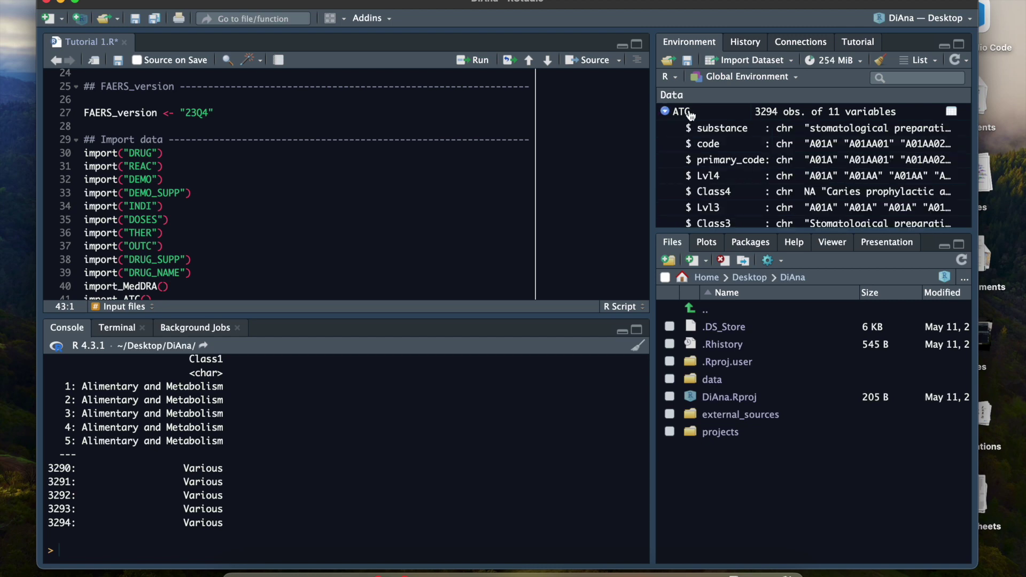
click(691, 112)
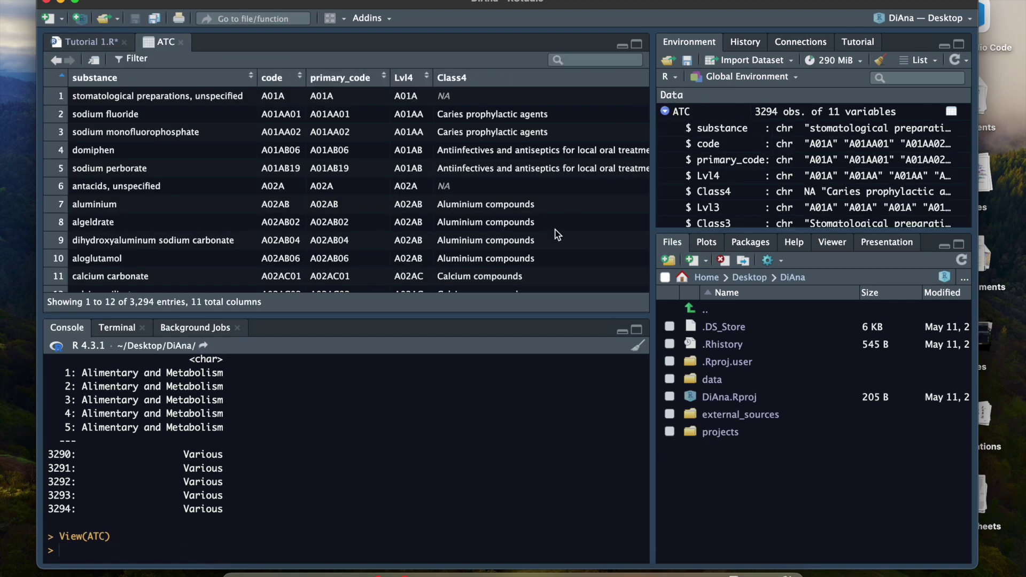
Examine the ATC table's rows and columns across to Class1, and collapse the ATC dataset in the environment
scroll(553, 236, right, 10)
scroll(375, 213, down, 8)
scroll(373, 218, left, 10)
scroll(373, 218, right, 10)
scroll(373, 216, down, 8)
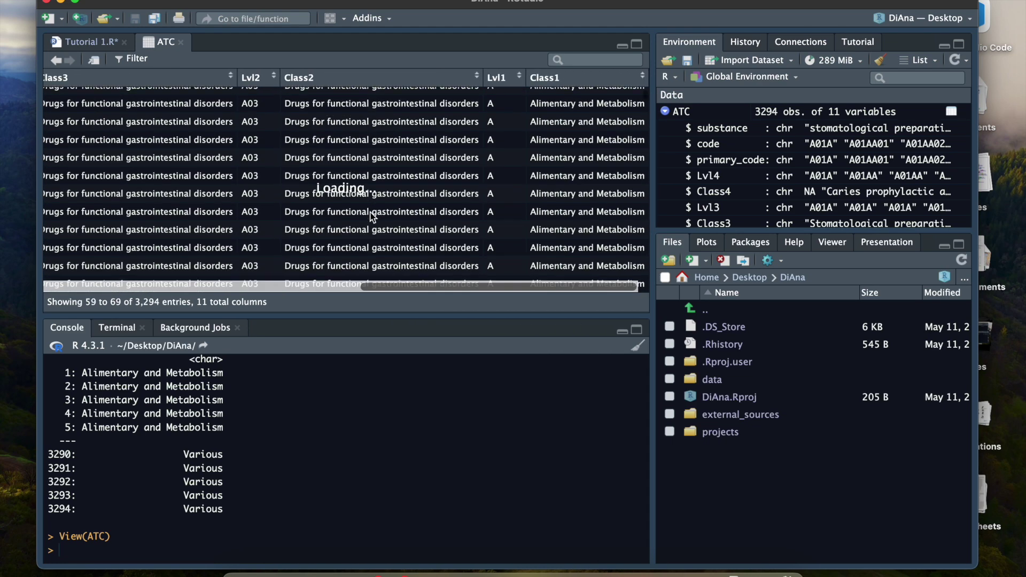
scroll(373, 217, down, 3)
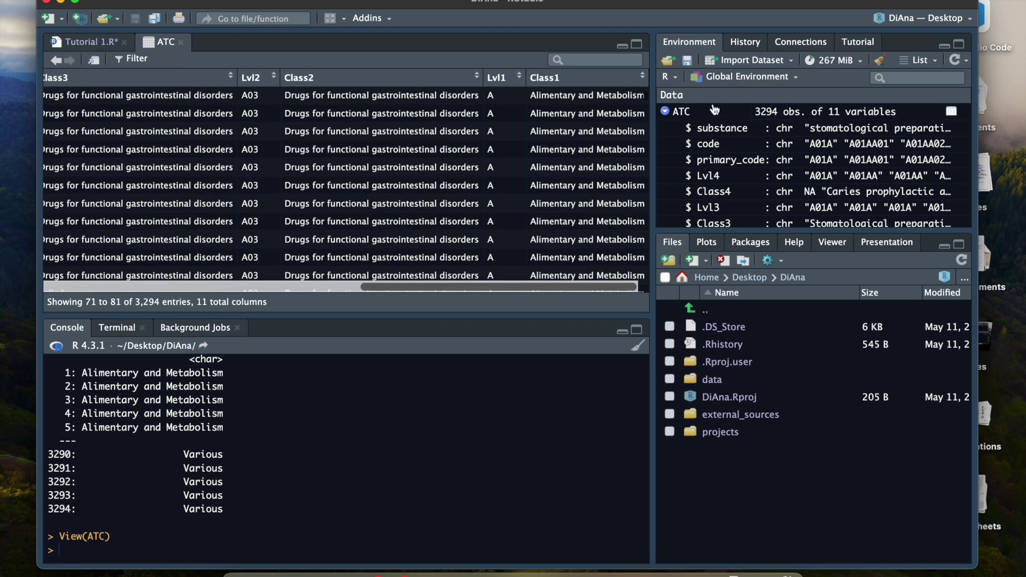
click(665, 111)
scroll(558, 150, left, 10)
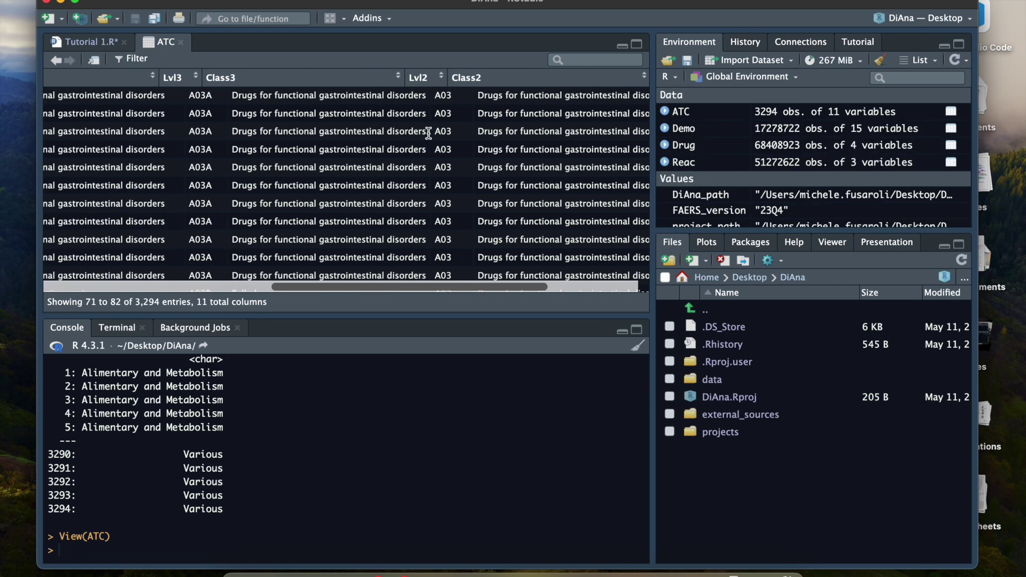
Return to the Tutorial 1 script and examine the Import data section, focusing on the import_MedDRA() line
click(80, 42)
scroll(136, 160, down, 2)
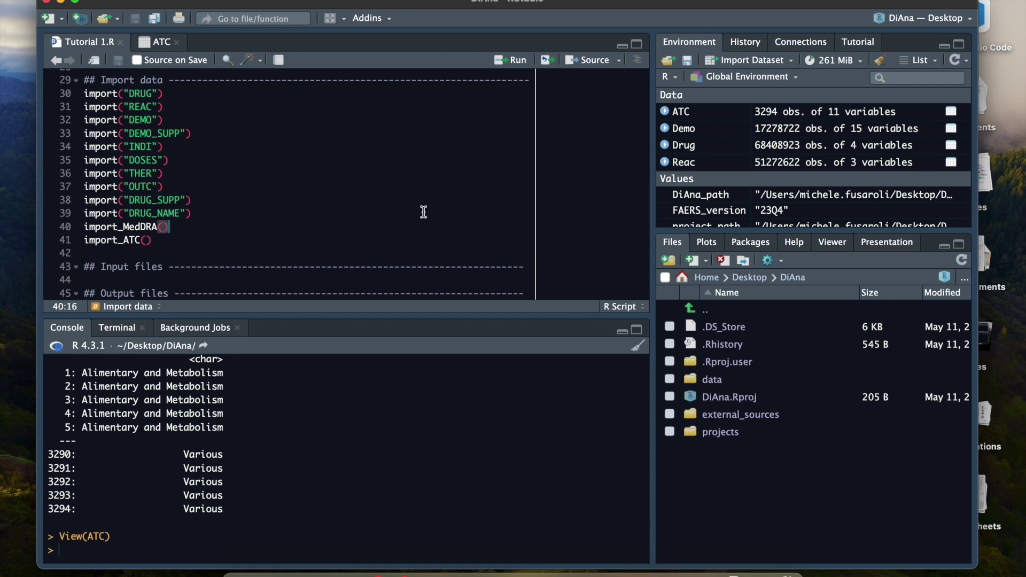
scroll(332, 208, up, 1)
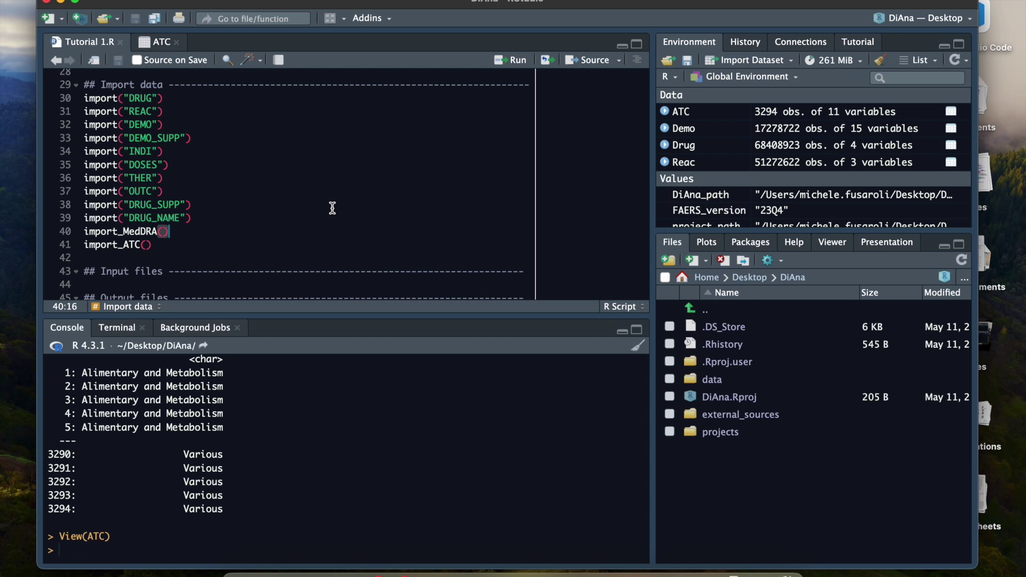
click(140, 234)
click(164, 233)
scroll(254, 236, down, 1)
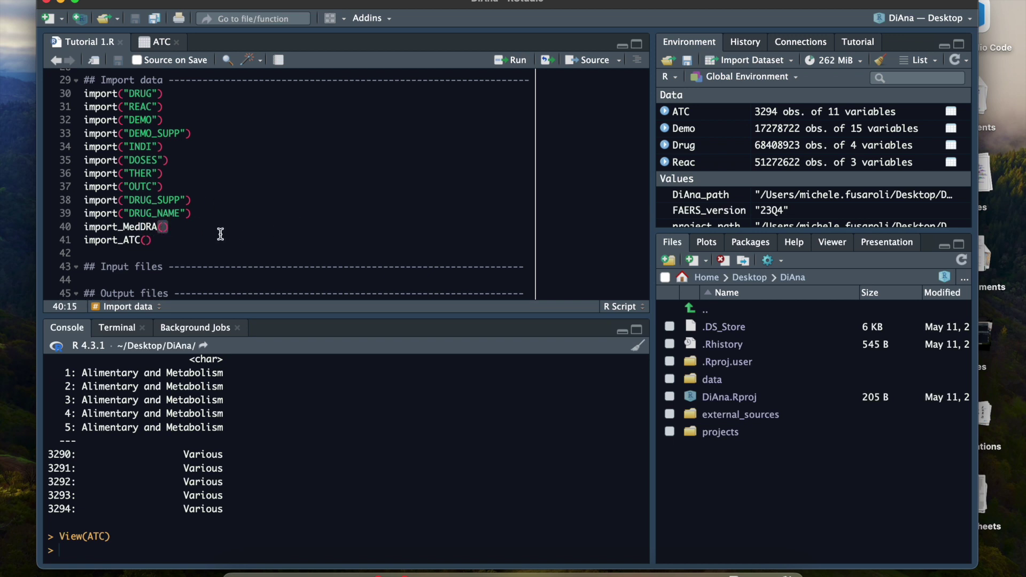
click(193, 230)
Place the cursor in the empty Input files section and review the script's earlier setup and FAERS_version lines
click(140, 279)
scroll(139, 278, up, 10)
scroll(139, 277, down, 7)
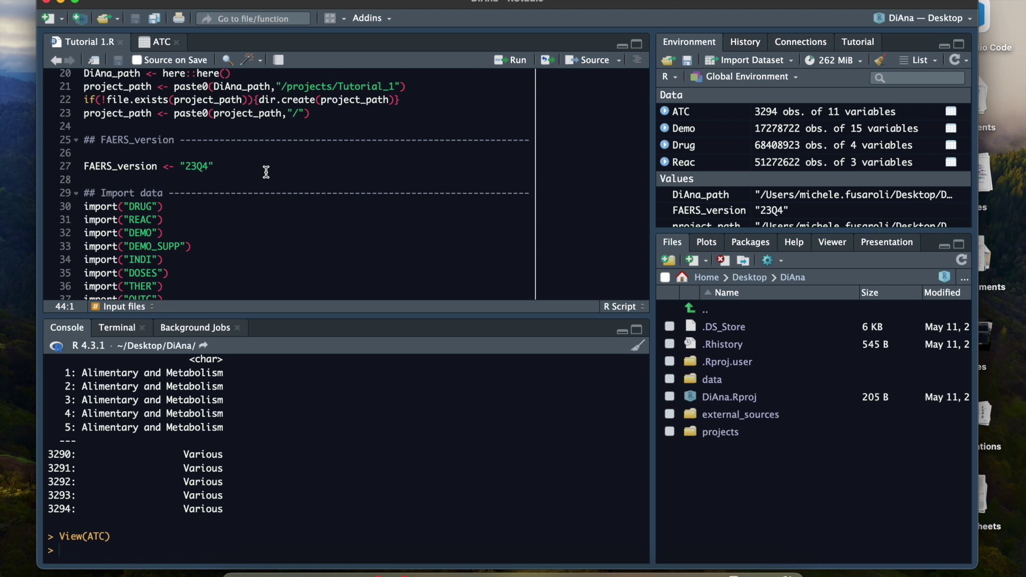
Quit the R session without saving the workspace image
click(47, 3)
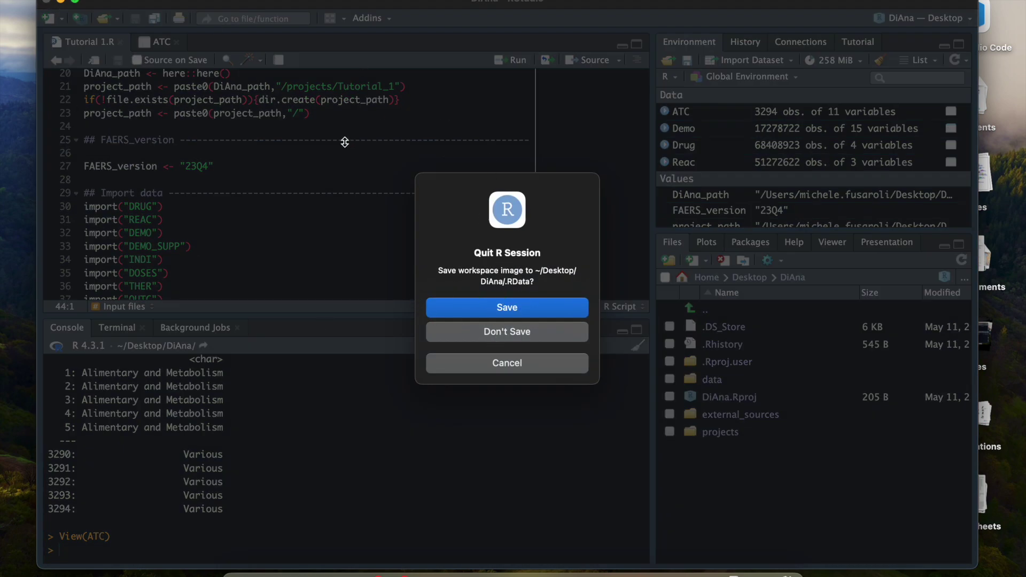
click(496, 336)
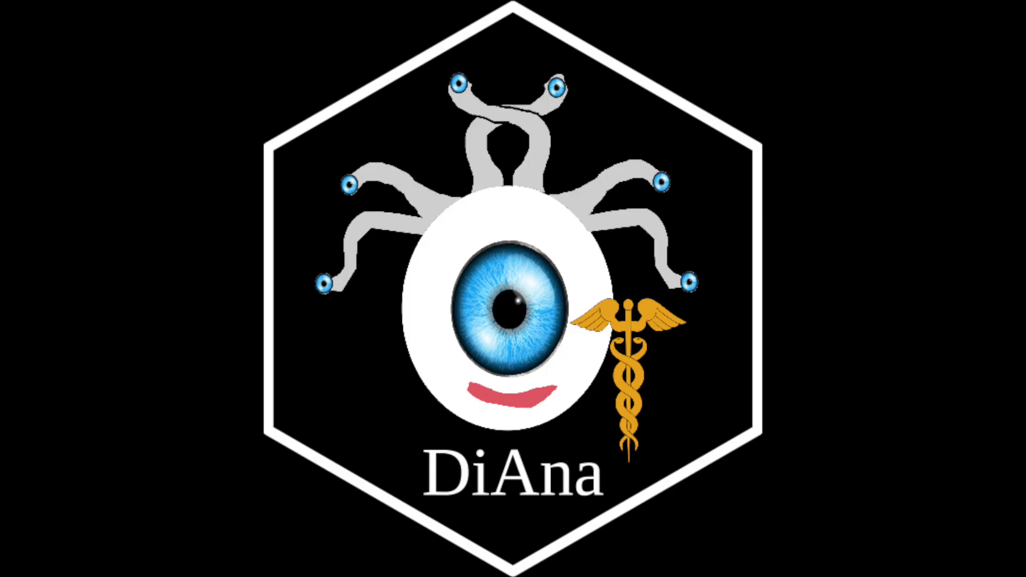